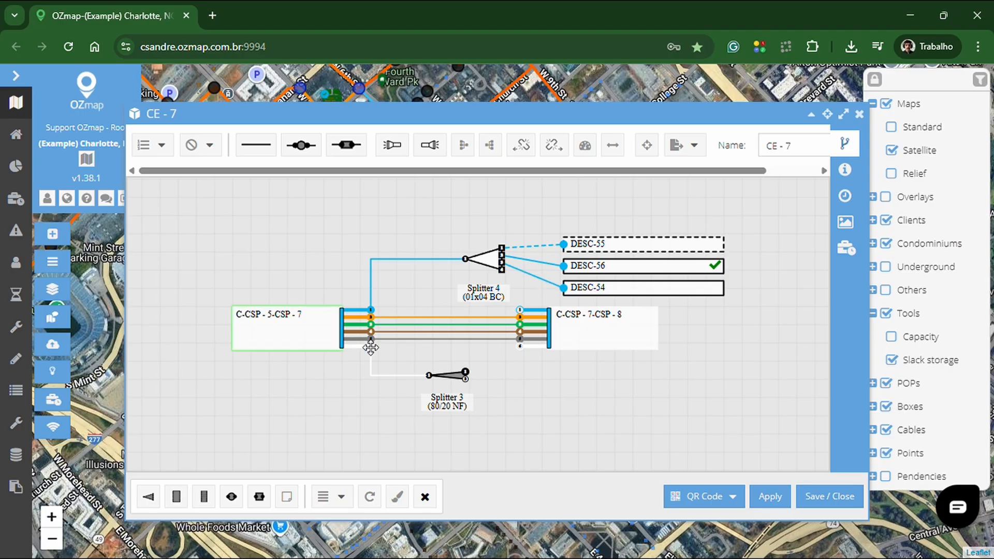
Open the splitter type selection, search it for 01x08, and clear the filter again.
scroll(348, 360, "up", 1)
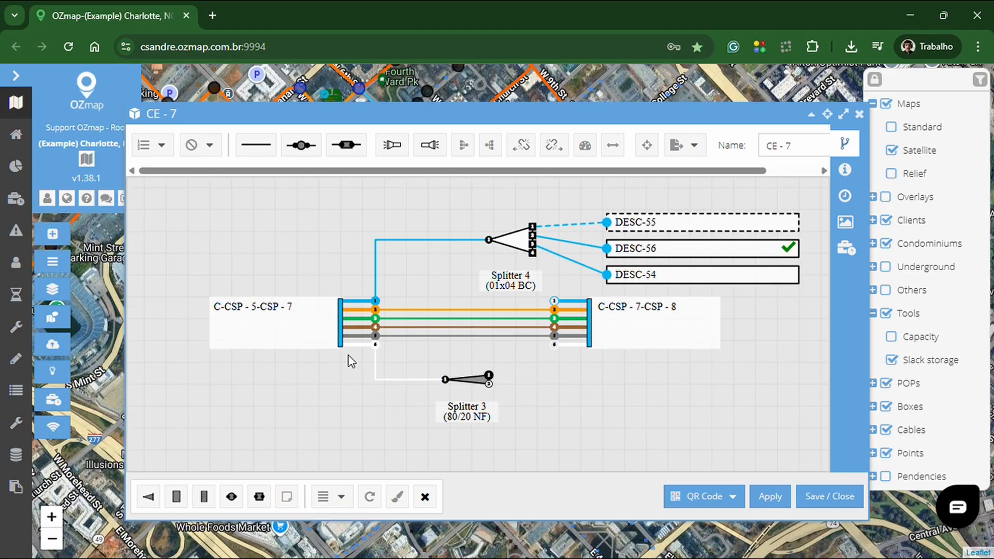
scroll(349, 360, "up", 1)
mouse_move(340, 364)
left_mouse_down()
mouse_move(327, 365)
mouse_move(339, 364)
left_mouse_up()
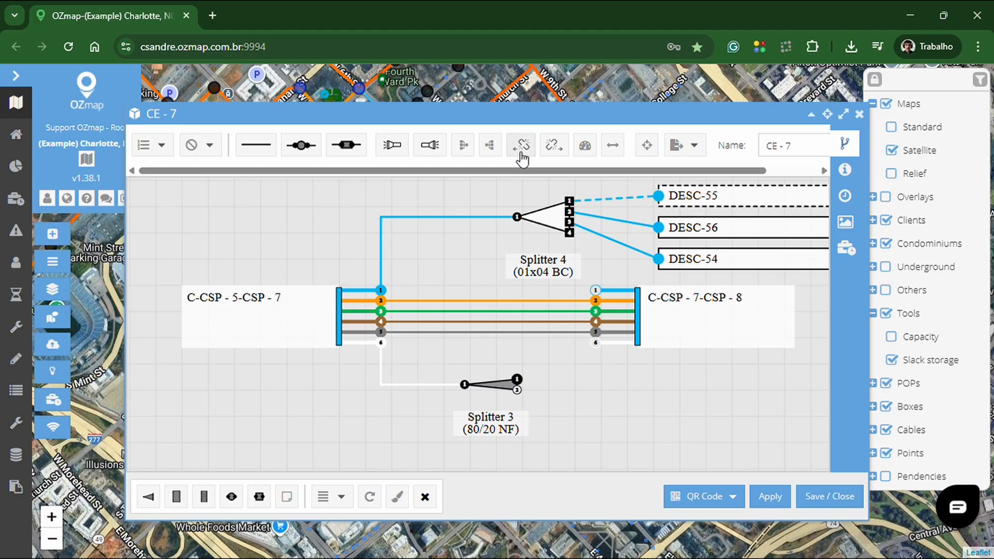
left_click(153, 506)
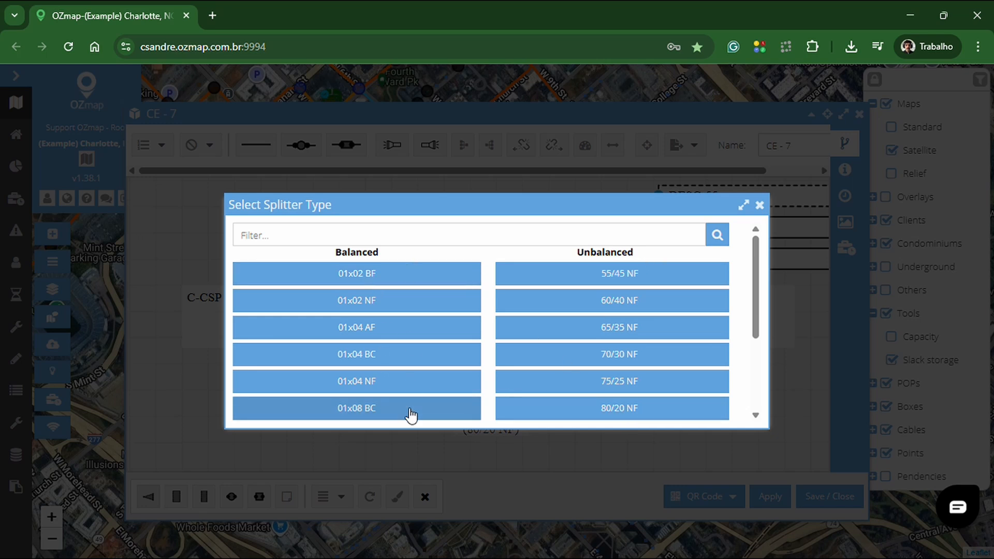
left_click(398, 237)
type("01x08")
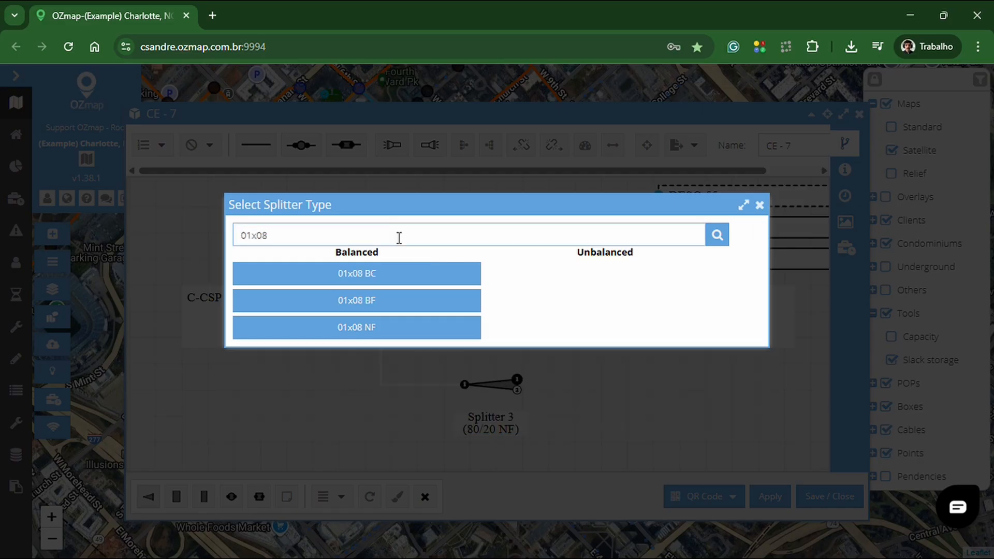
key("ctrl+a")
key("BackSpace")
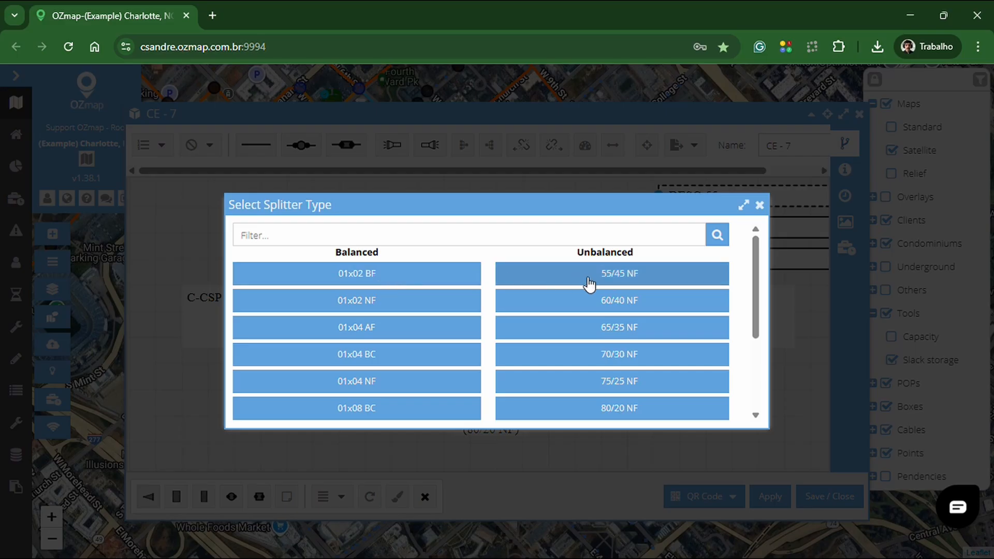
Add a balanced 01x02 BF splitter to the diagram, below the C-CSP - 5-CSP - 7 cable.
left_click(456, 281)
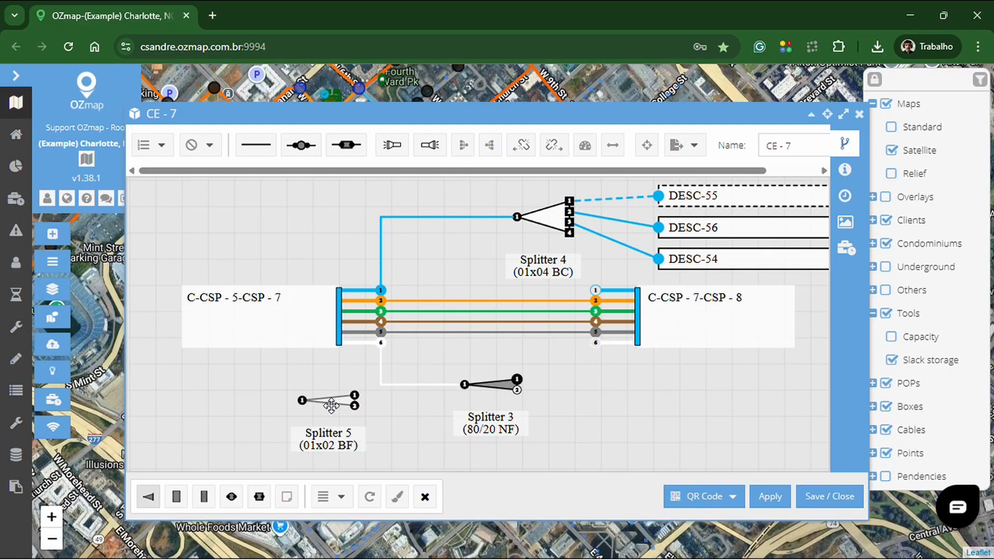
left_click(288, 391)
left_click_drag(359, 393, 365, 436)
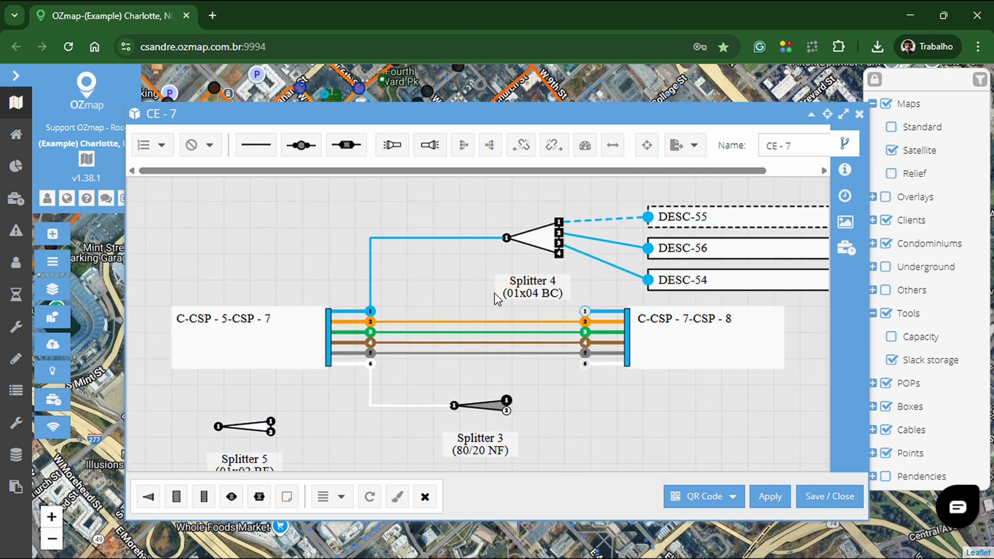
Examine the new 01x02 BF splitter and the connected 80/20 NF splitter, including their ports, in the diagram.
left_click_drag(463, 303, 522, 243)
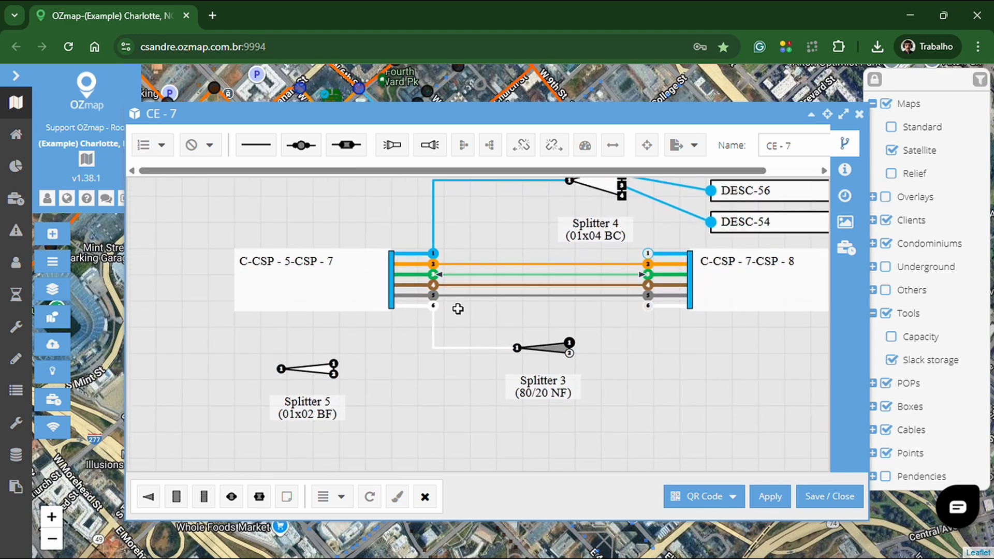
left_click_drag(457, 305, 474, 289)
left_click_drag(414, 334, 419, 328)
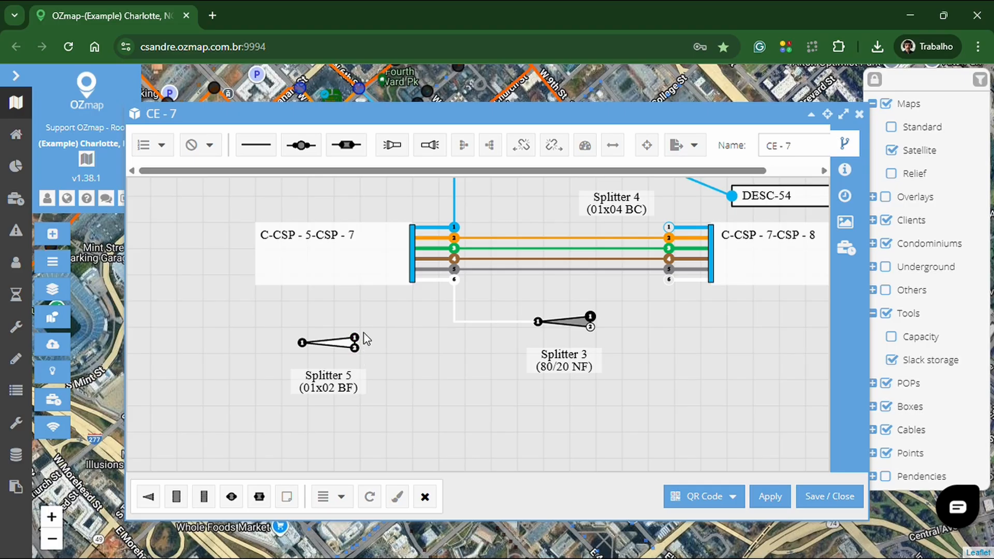
scroll(593, 316, "down", 3)
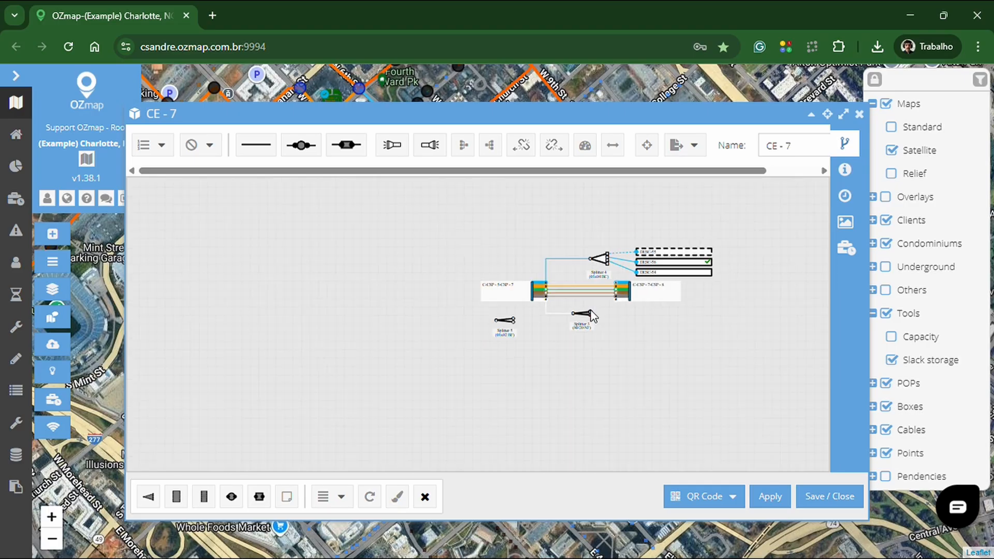
scroll(593, 323, "up", 5)
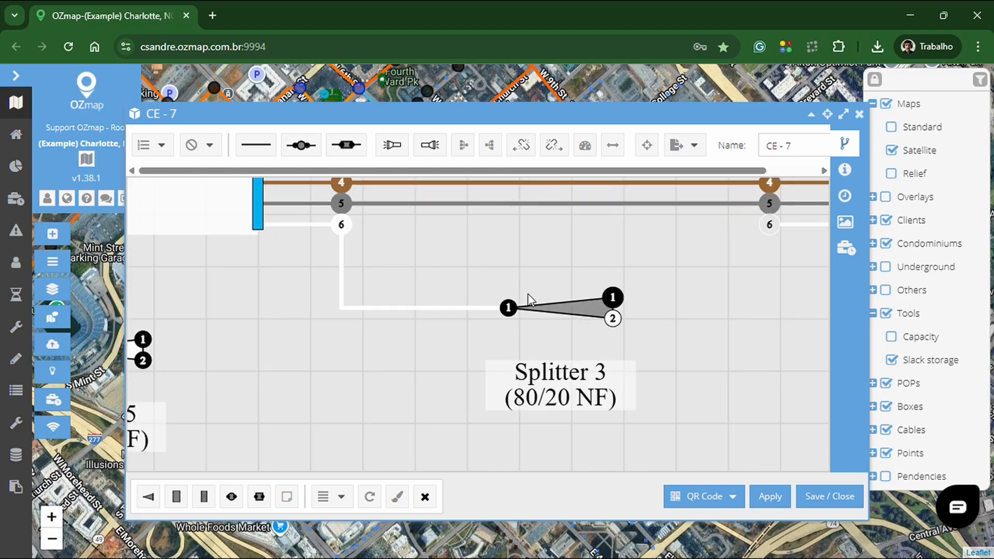
left_click_drag(528, 294, 564, 248)
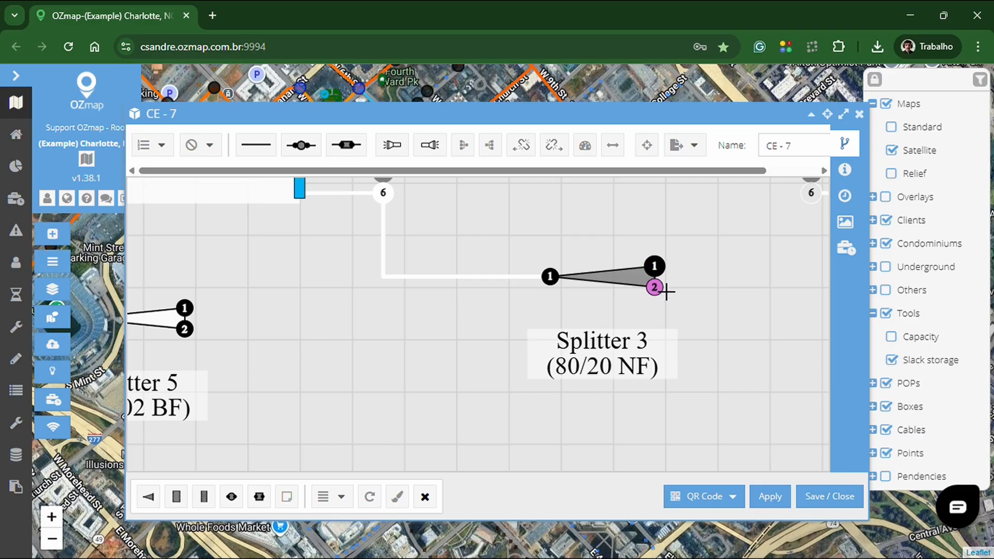
left_click_drag(697, 315, 736, 304)
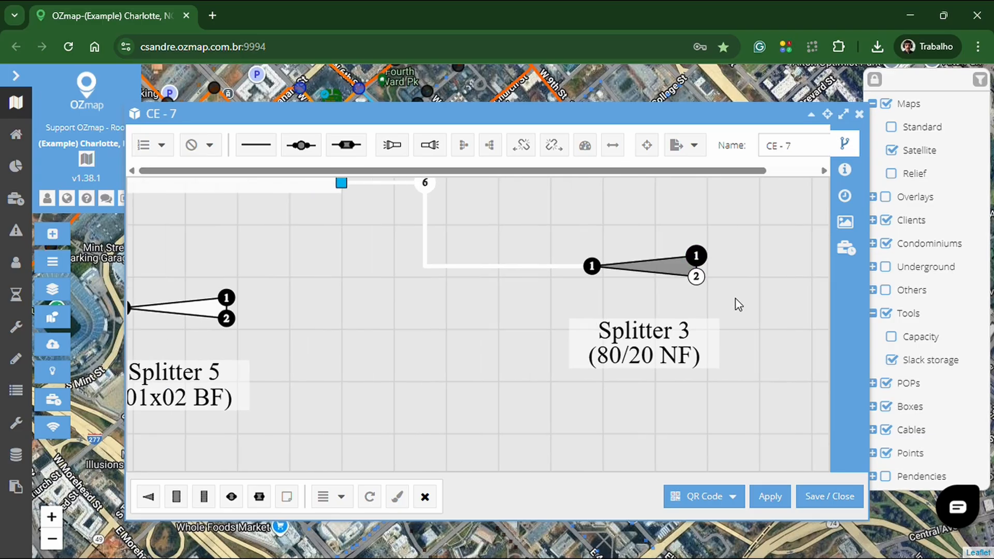
Add a balanced 01x04 BC splitter and position it directly below Splitter 5.
mouse_move(462, 352)
left_mouse_down()
mouse_move(526, 343)
mouse_move(560, 326)
mouse_move(544, 293)
left_mouse_up()
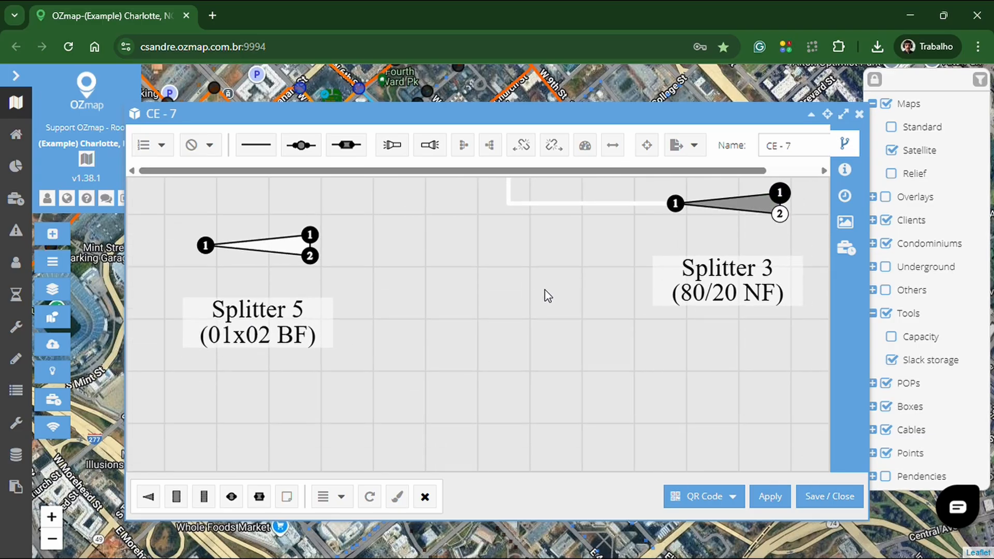
left_click(157, 492)
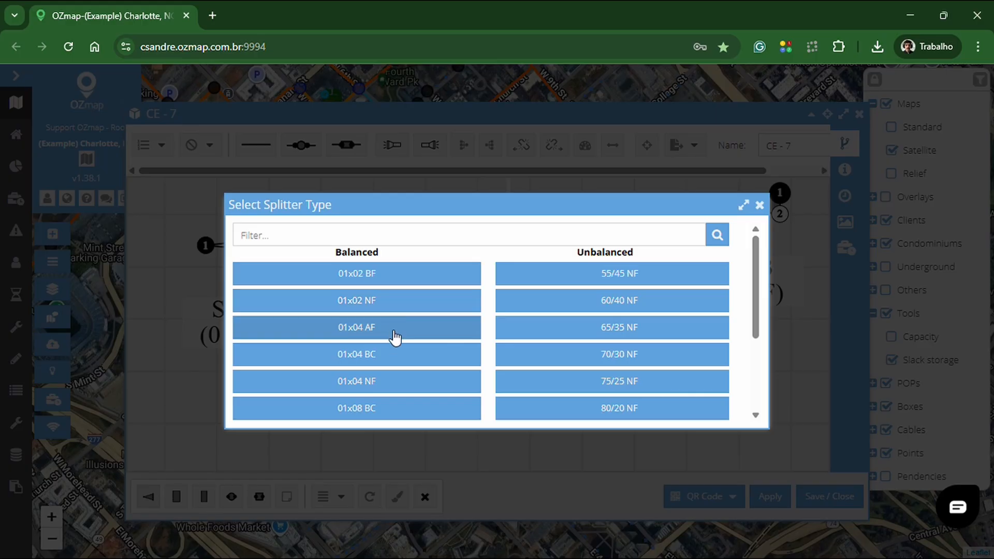
left_click(391, 355)
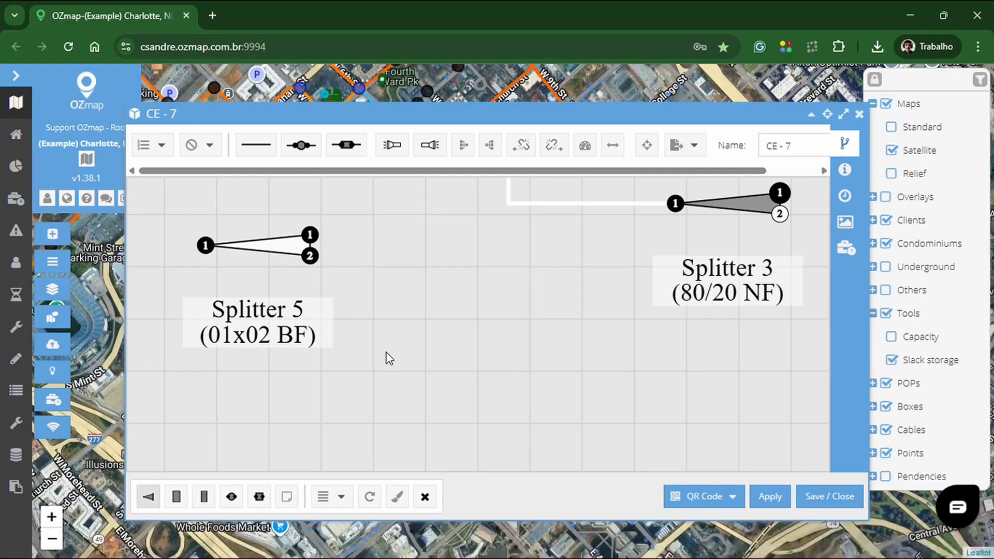
left_click(415, 338)
left_click_drag(533, 339, 581, 317)
left_click_drag(499, 327, 343, 390)
scroll(448, 370, "down", 1)
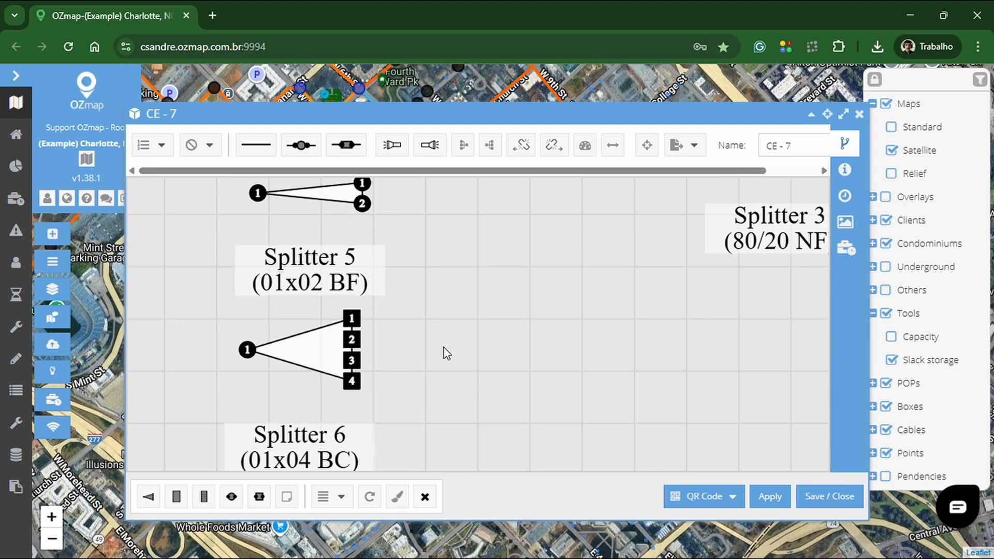
Review the element properties of the 01x04 BC splitter below Splitter 5, then close them.
left_click_drag(446, 351, 422, 382)
right_click(305, 375)
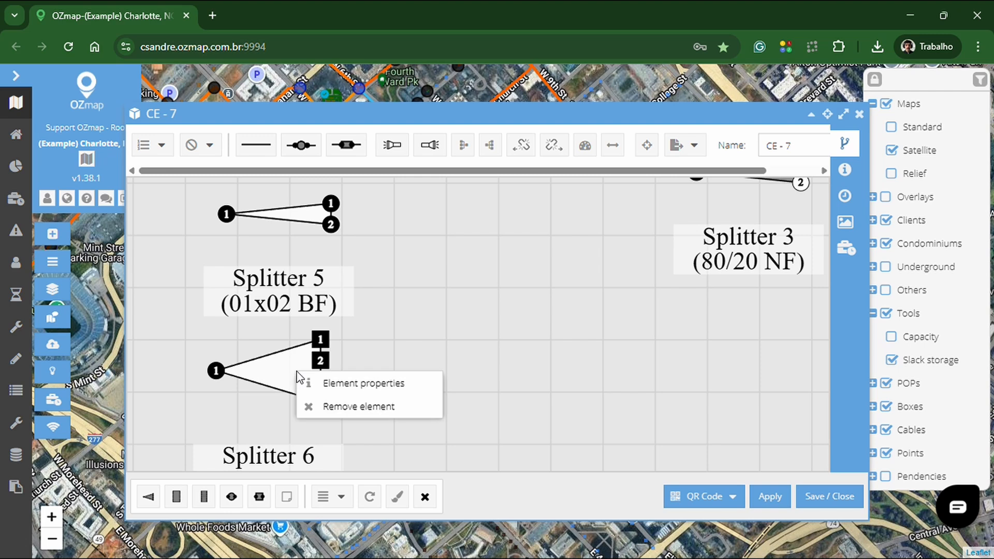
left_click(338, 381)
scroll(454, 372, "down", 1)
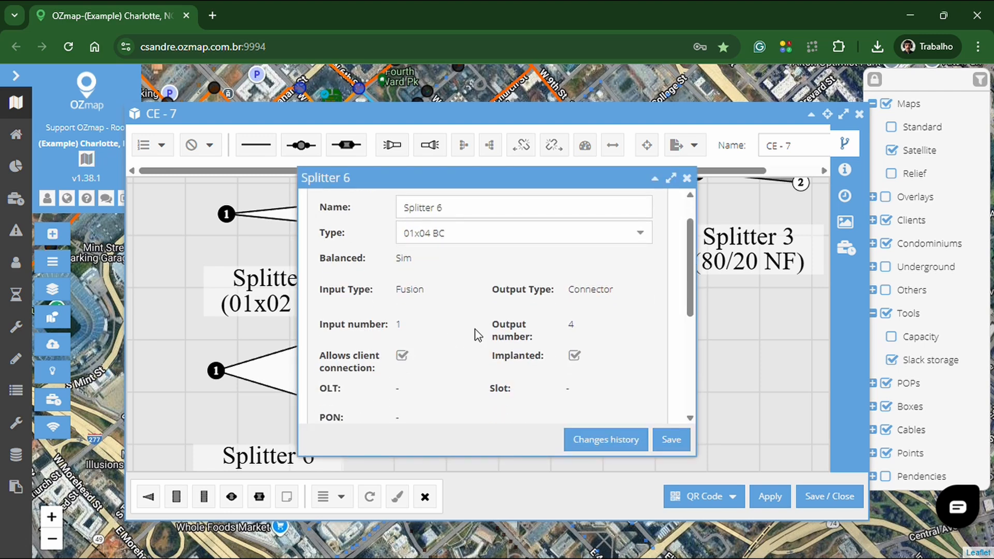
left_click(688, 179)
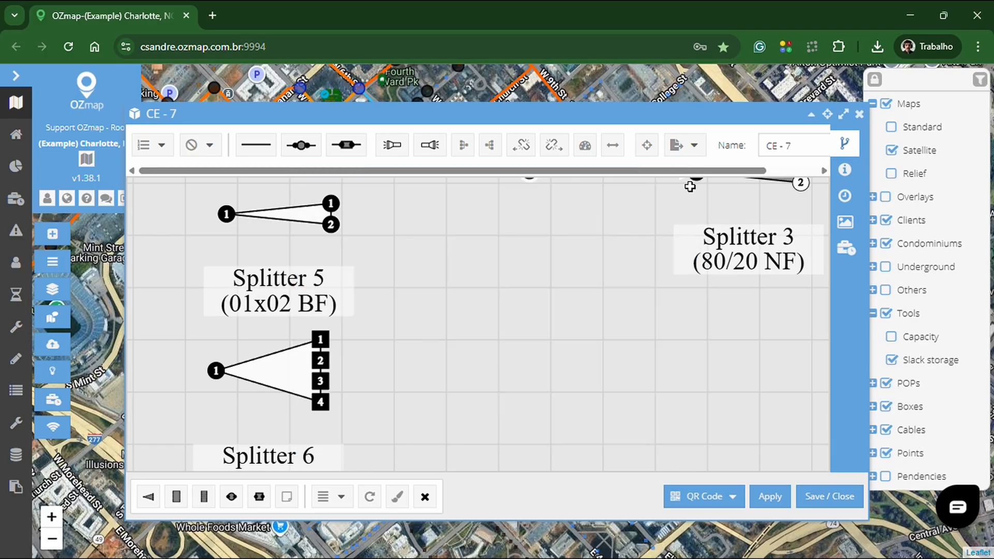
Add a Switch 12 to the free area of the diagram beside Splitter 6.
scroll(507, 305, "down", 2)
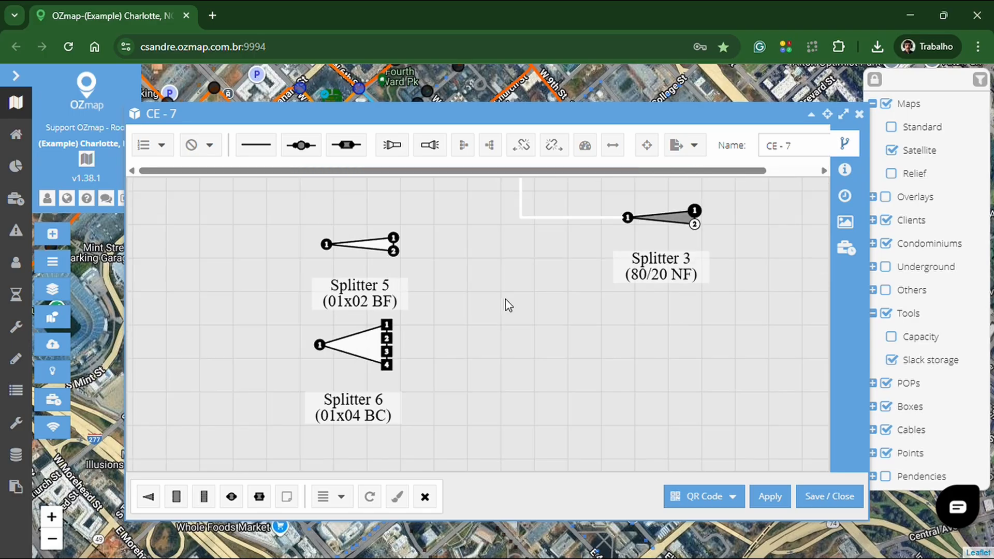
left_click_drag(545, 272, 357, 504)
left_click_drag(417, 319, 572, 183)
left_click_drag(515, 338, 506, 285)
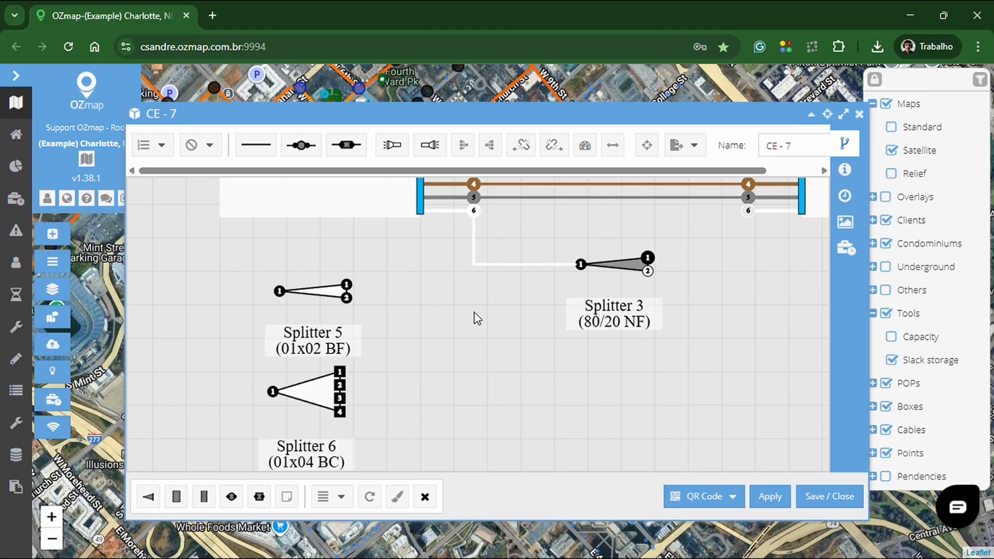
left_click(437, 498)
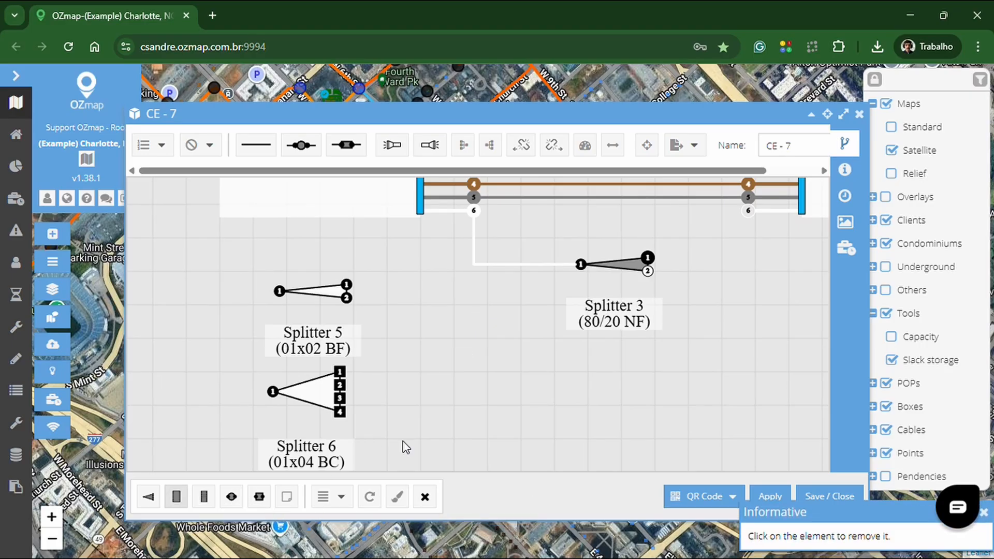
left_click(440, 420)
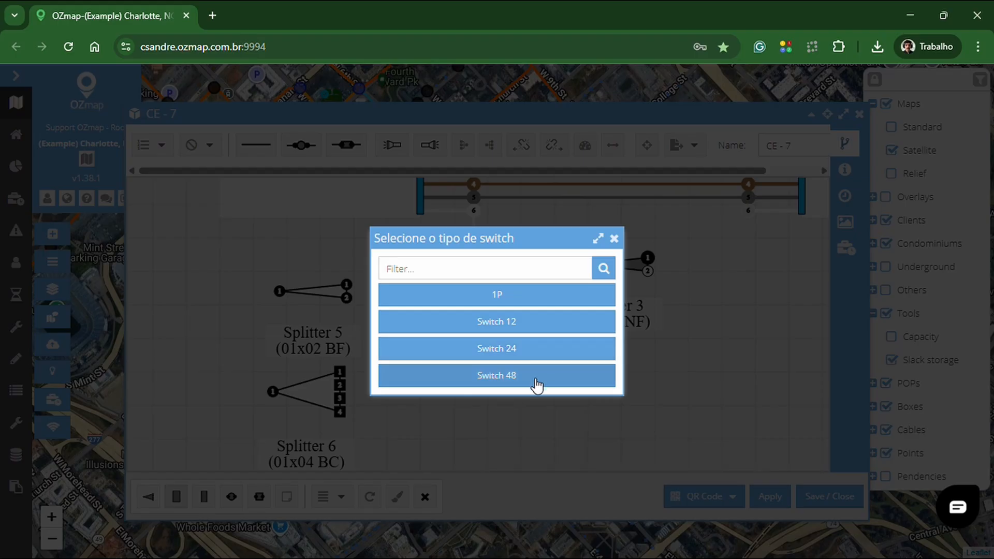
left_click(532, 326)
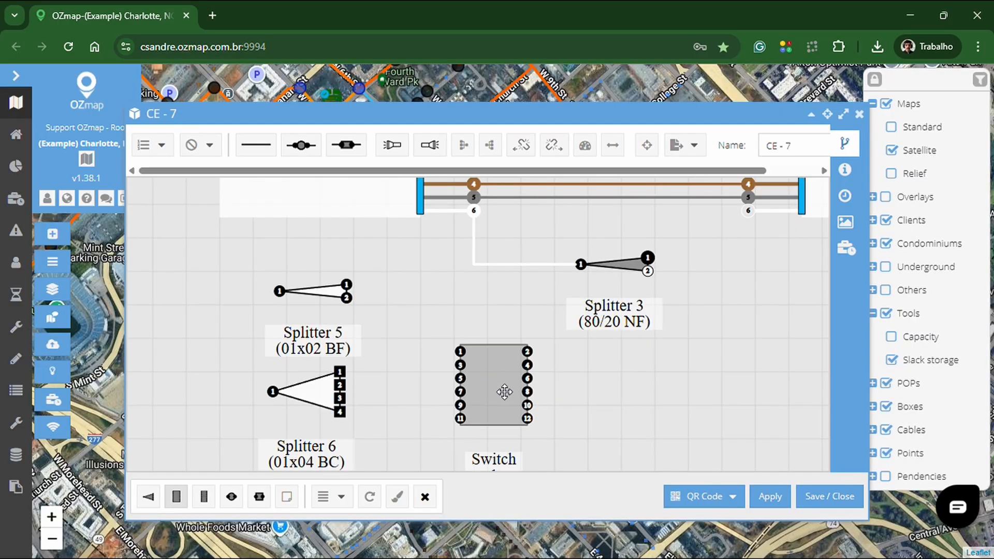
left_click_drag(584, 405, 577, 331)
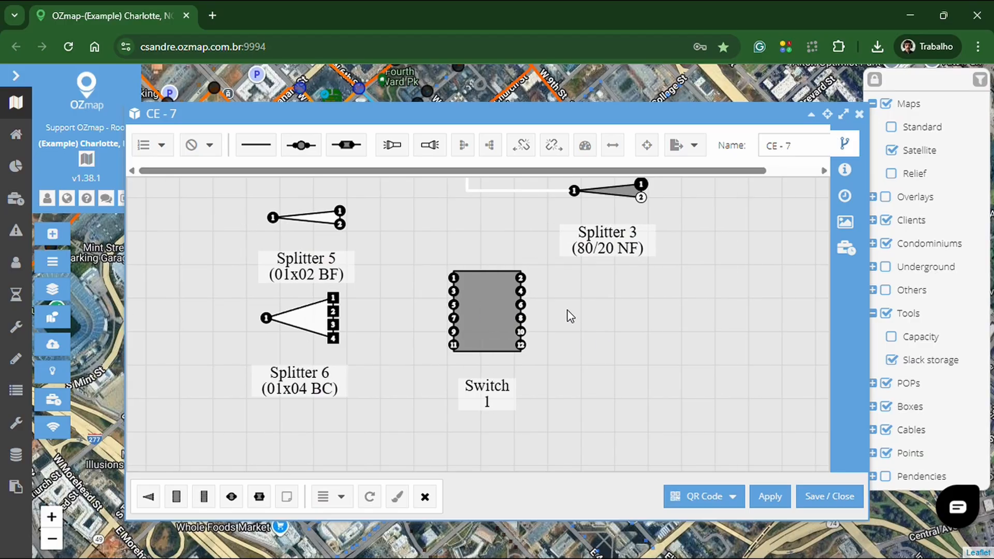
Move Switch 1 slightly to the right and add a second Switch 12 beside it.
left_click(149, 496)
left_click(759, 205)
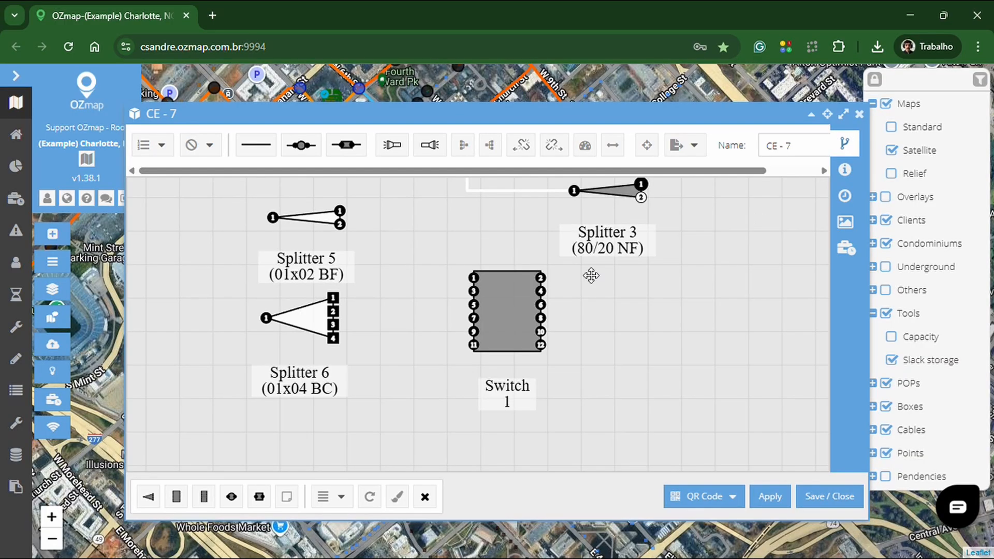
left_click(176, 497)
left_click(504, 321)
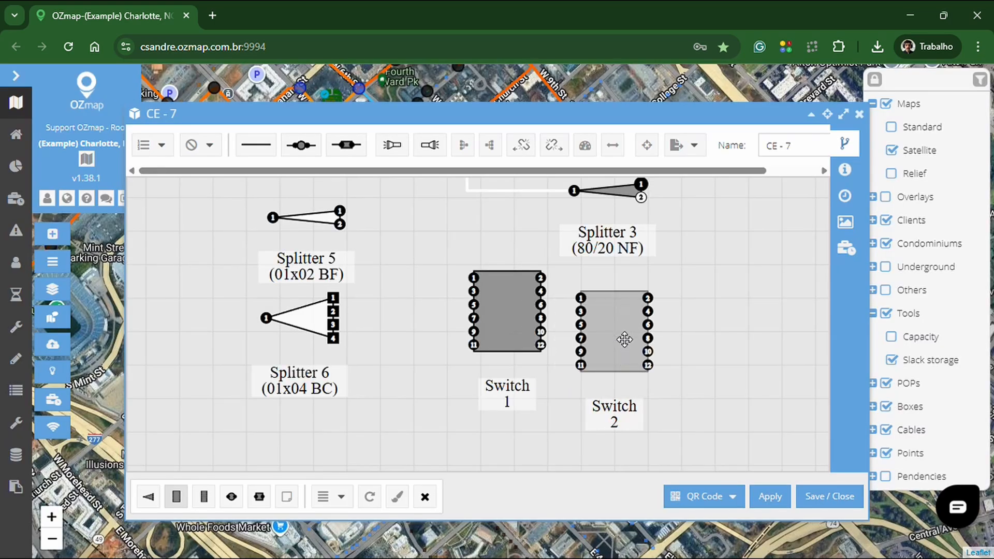
left_click(641, 318)
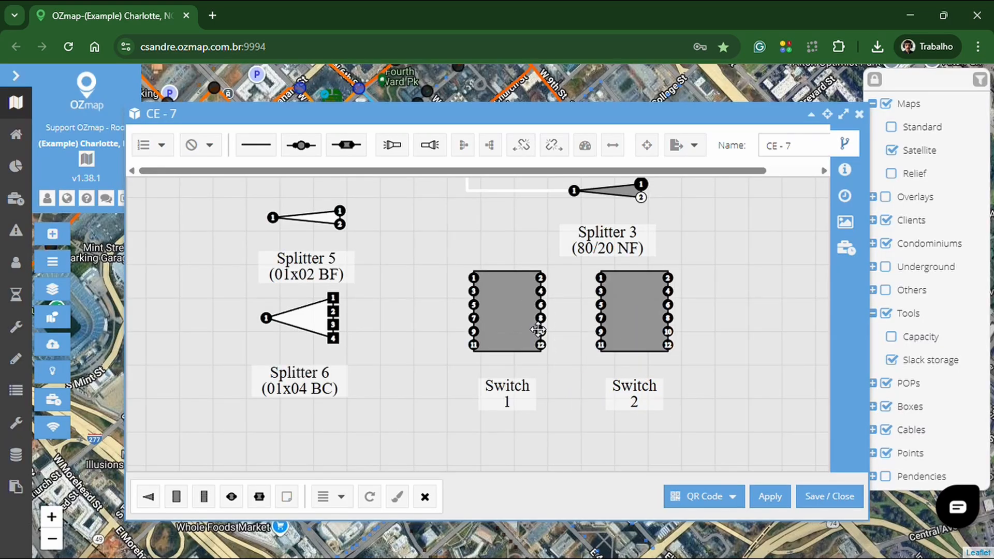
Allow client connection in Switch 1's properties, save them, and shift both switches slightly down in the diagram.
right_click(504, 322)
left_click(514, 329)
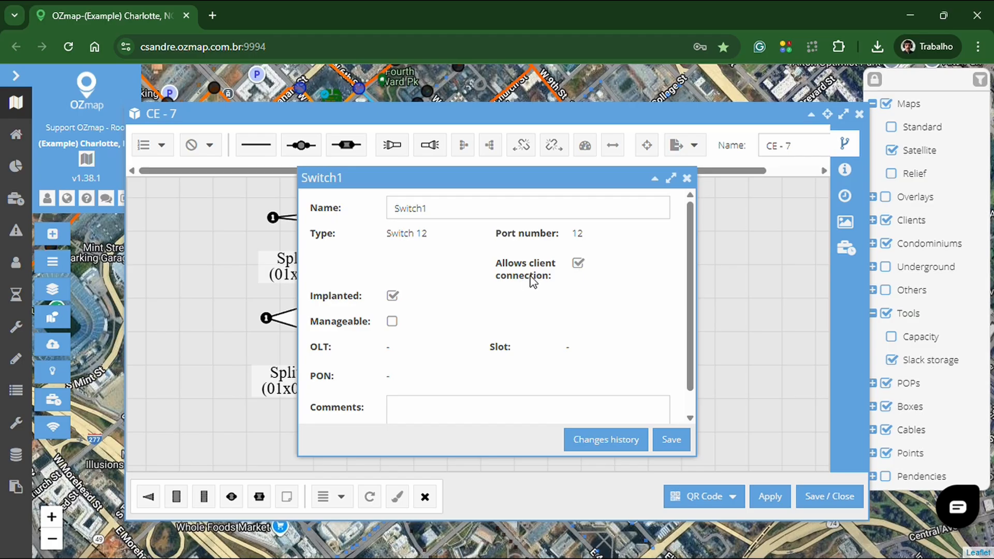
left_click(671, 439)
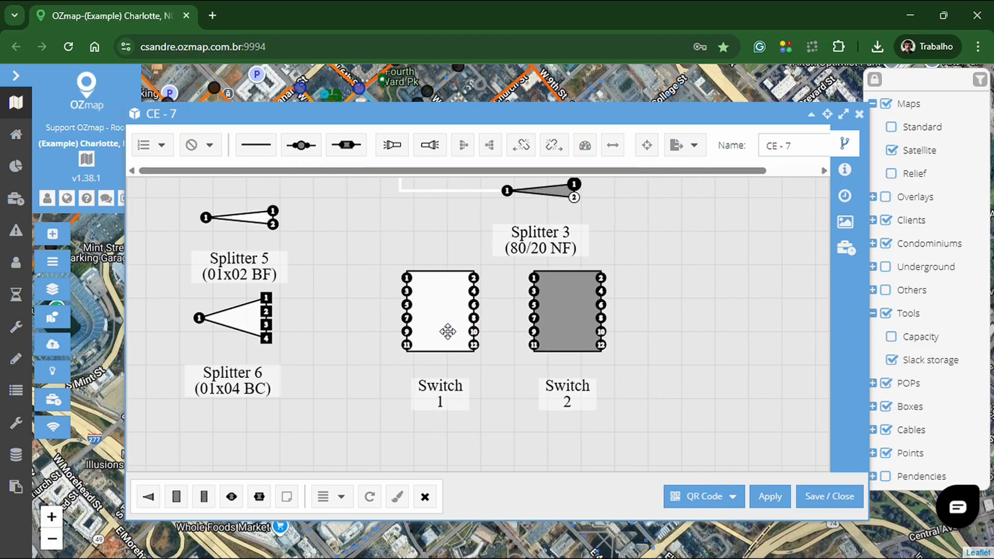
left_click_drag(445, 328, 448, 339)
left_click_drag(546, 333, 565, 339)
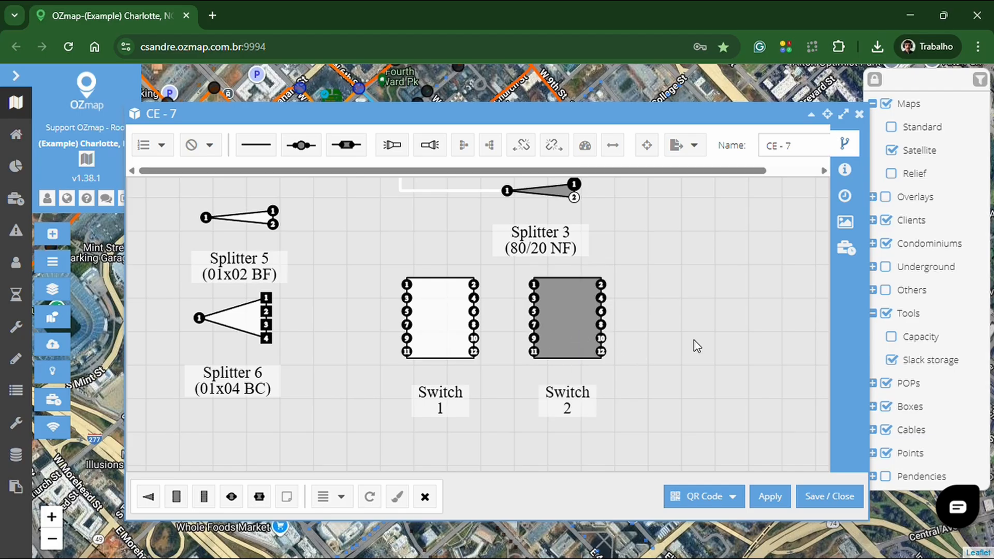
View the available ODF types for the box, then close the selection without adding one.
left_click(216, 500)
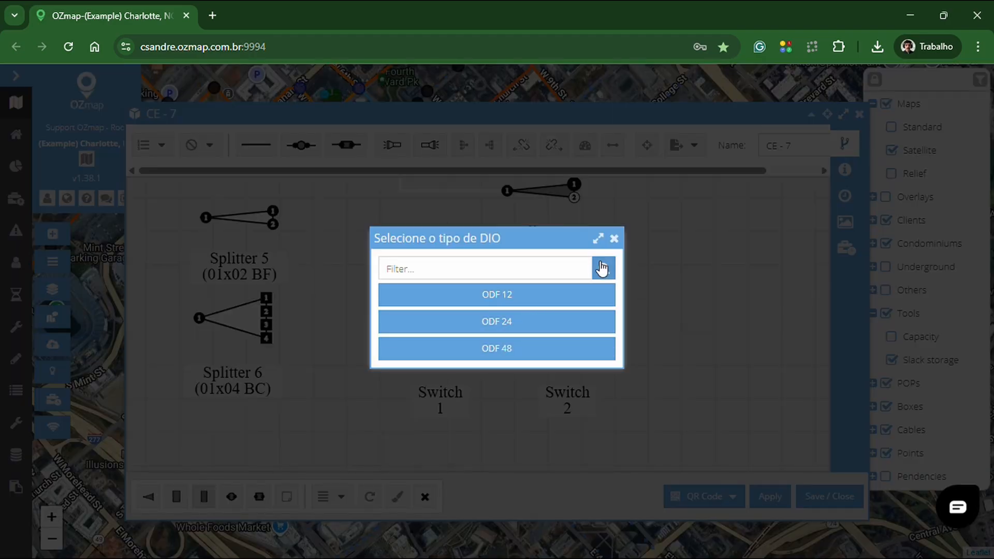
left_click(614, 239)
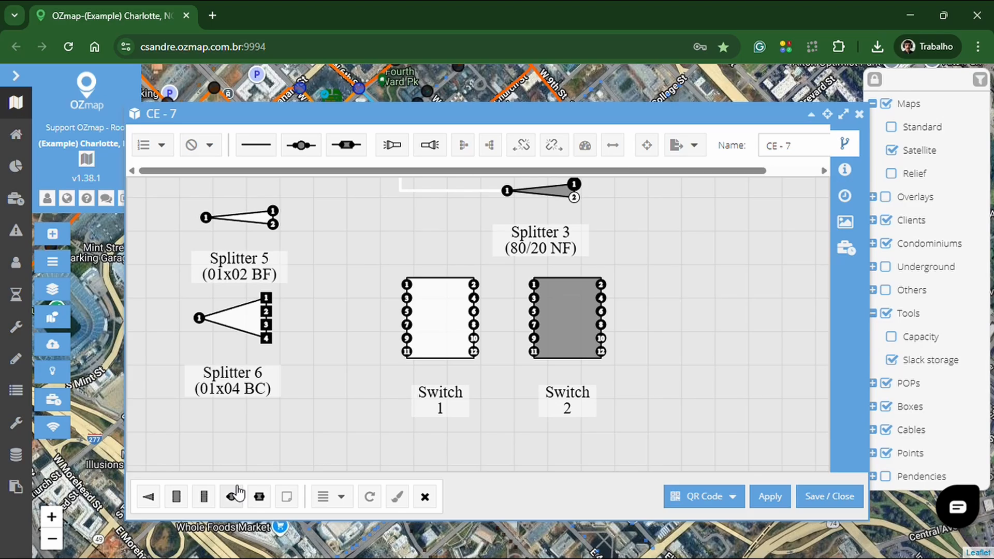
left_click_drag(694, 237, 634, 437)
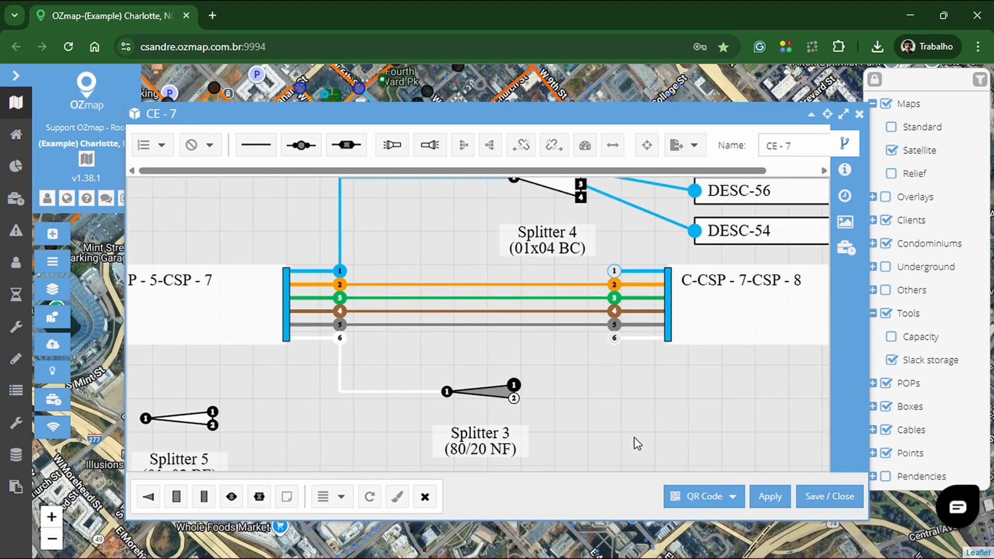
Insert a fusion on the gray fiber 5 connection and another on the orange fiber 2 connection between the two cables.
left_click(241, 501)
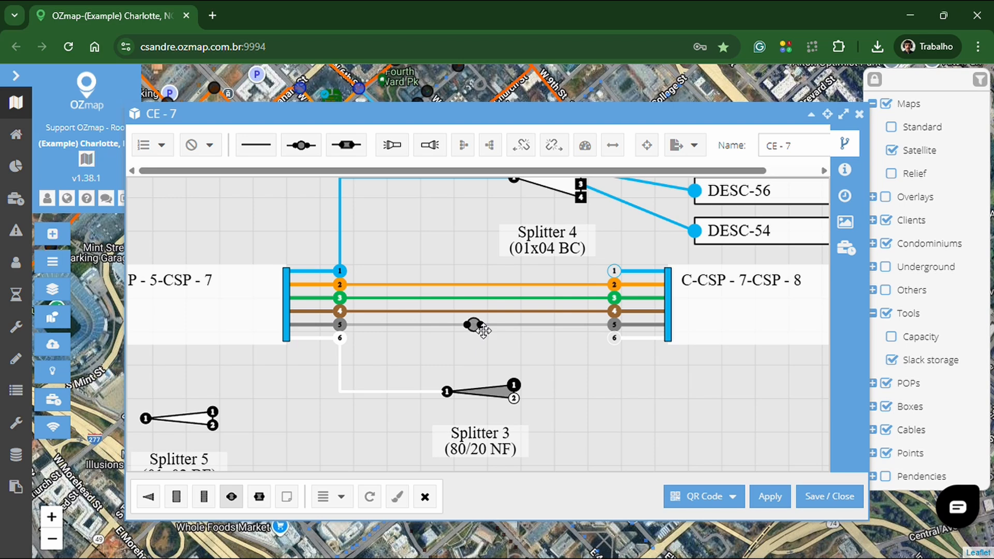
left_click(482, 329)
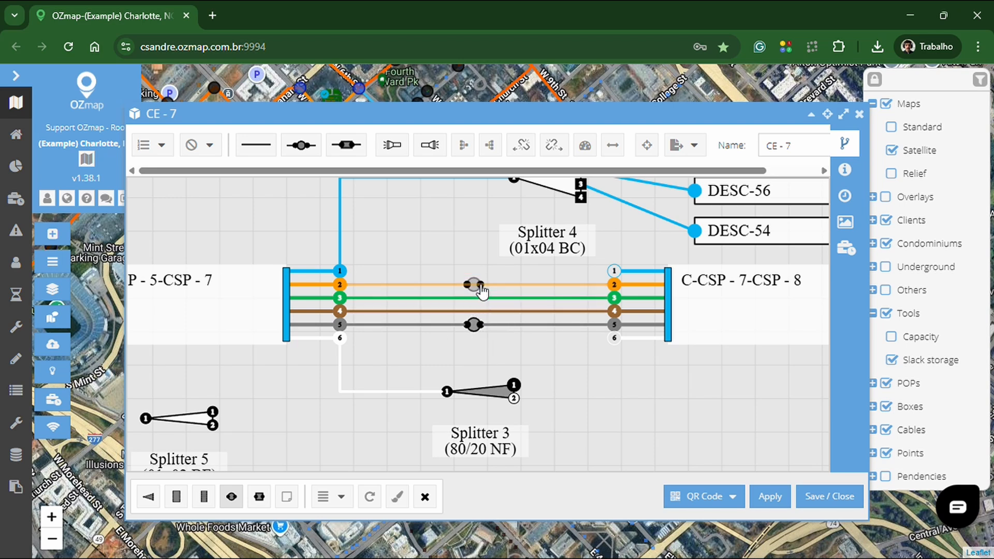
left_click(481, 290)
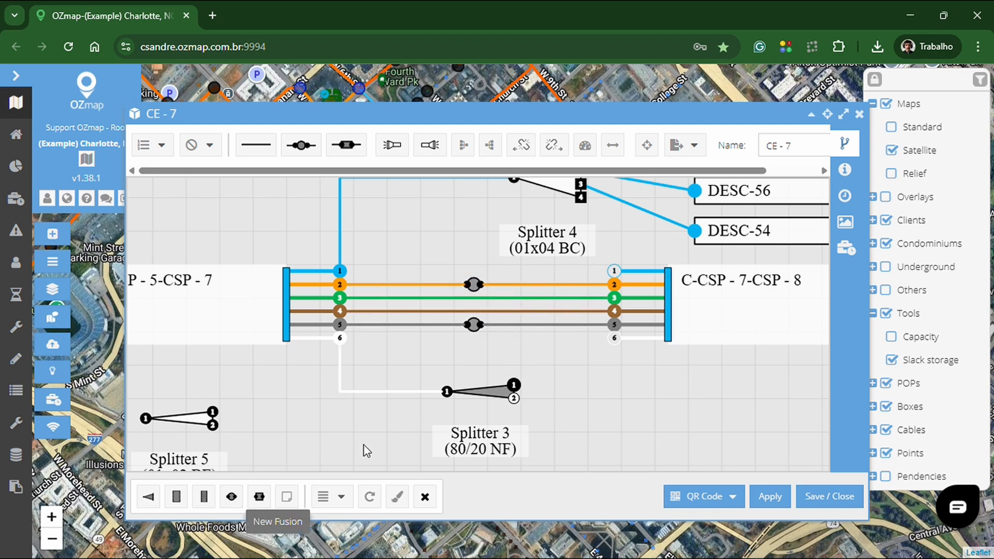
Remove the orange, green and brown connections between the two cables, including the fusion on the orange one.
left_click_drag(590, 398, 570, 398)
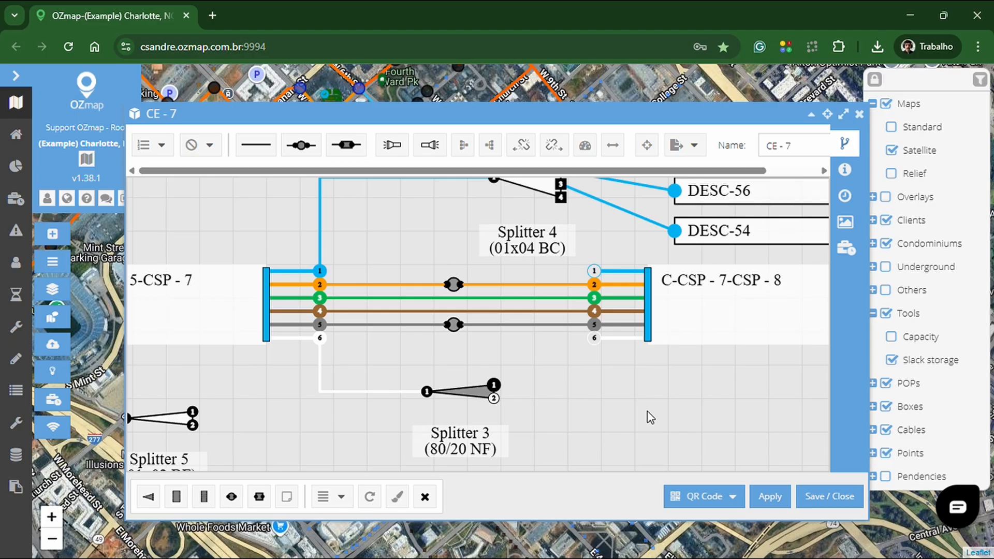
scroll(582, 409, "up", 1)
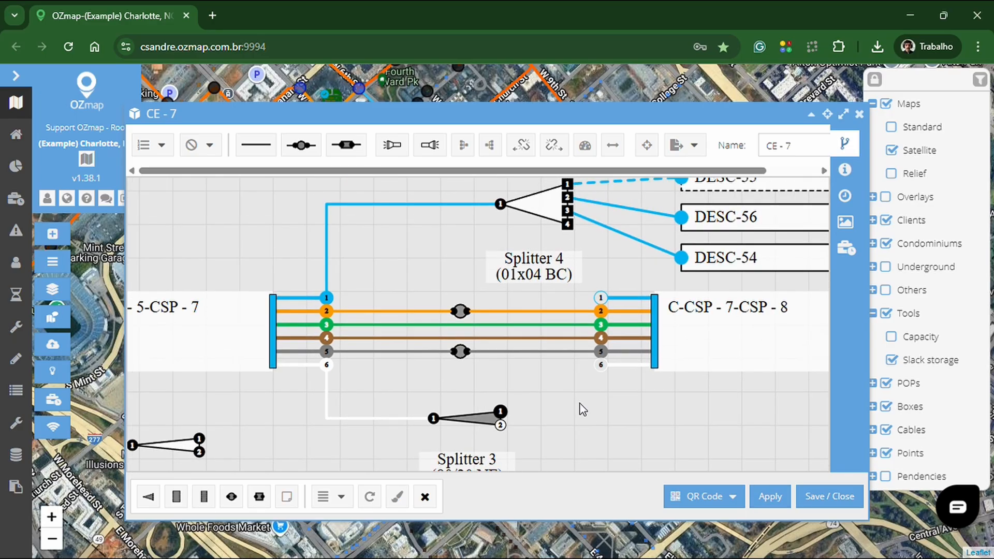
left_click(425, 497)
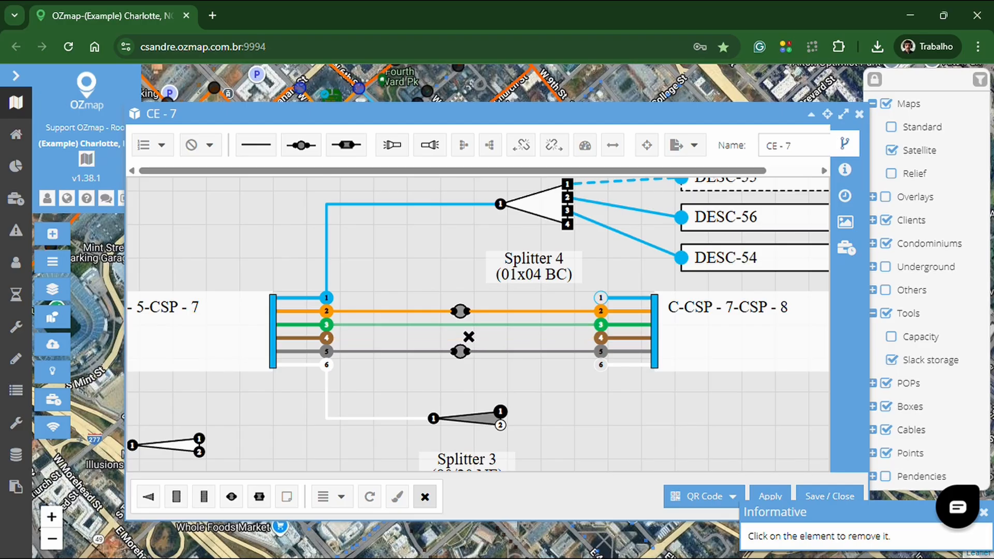
left_click(466, 324)
left_click(466, 311)
left_click(425, 496)
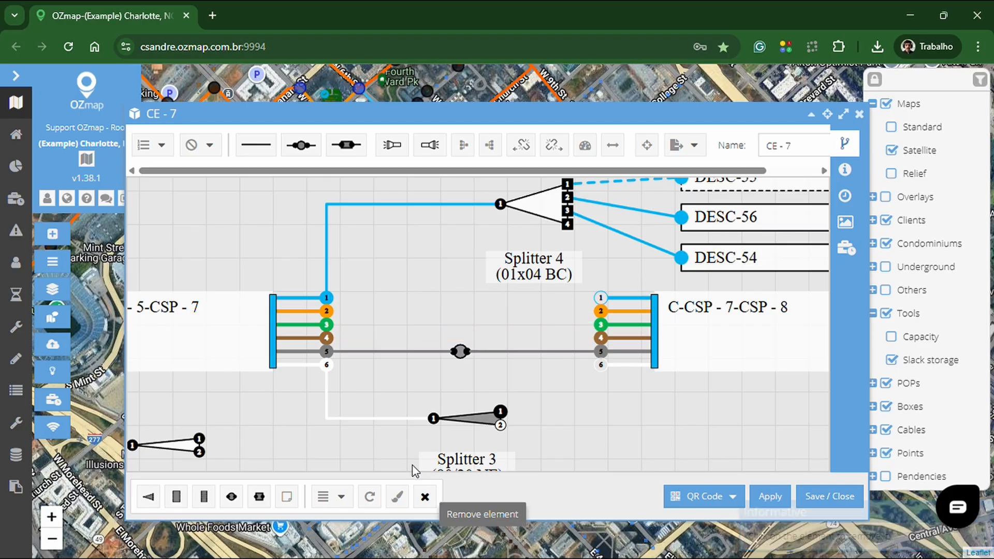
Connect fibers 2, 3 and 4 of C-CSP - 5-CSP - 7 to fibers 1, 2 and 3 of C-CSP - 7-CSP - 8 using a multiple fusion connection.
left_click(301, 145)
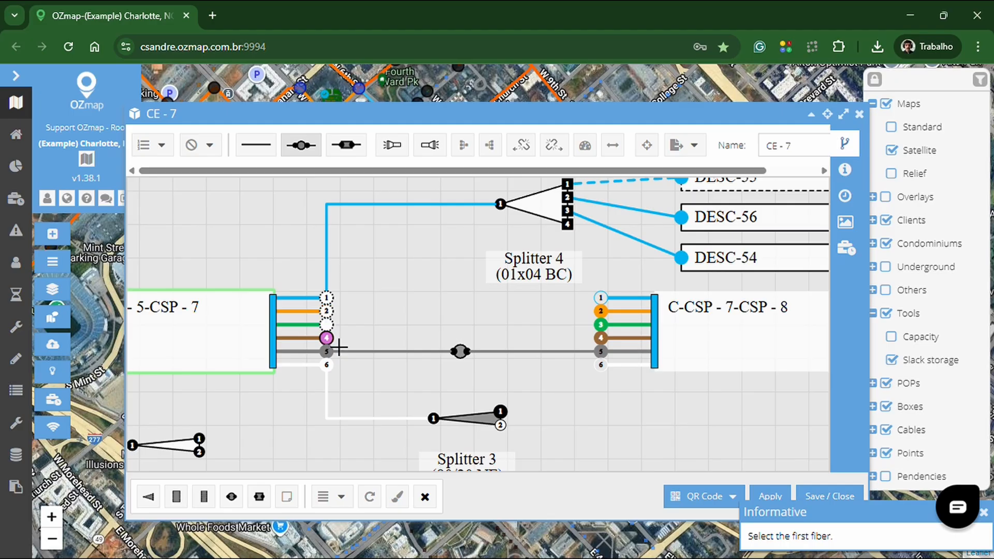
left_click(609, 310)
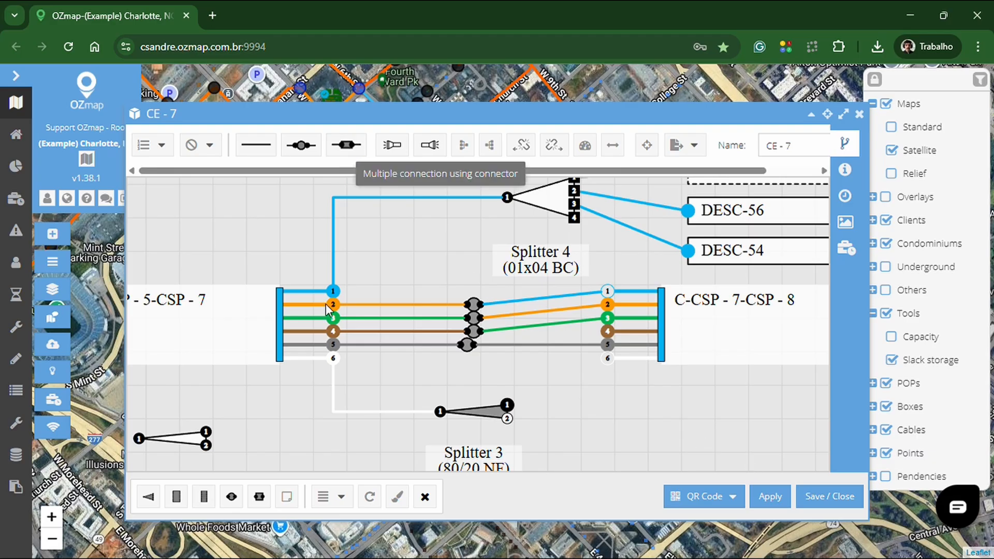
Add a post-it reading "Example Note" with the default colors and size above the C-CSP - 5-CSP - 7 cable.
left_click(288, 496)
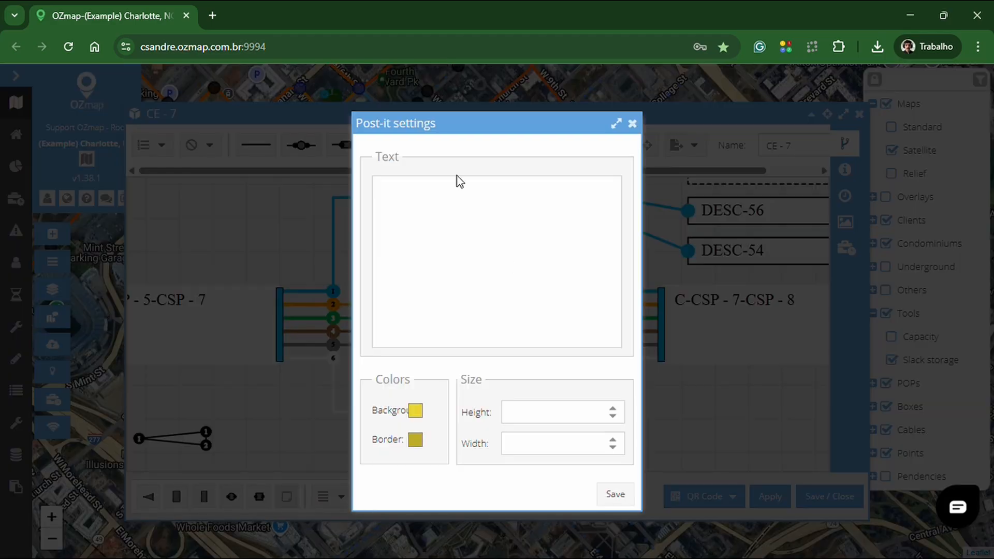
left_click(456, 199)
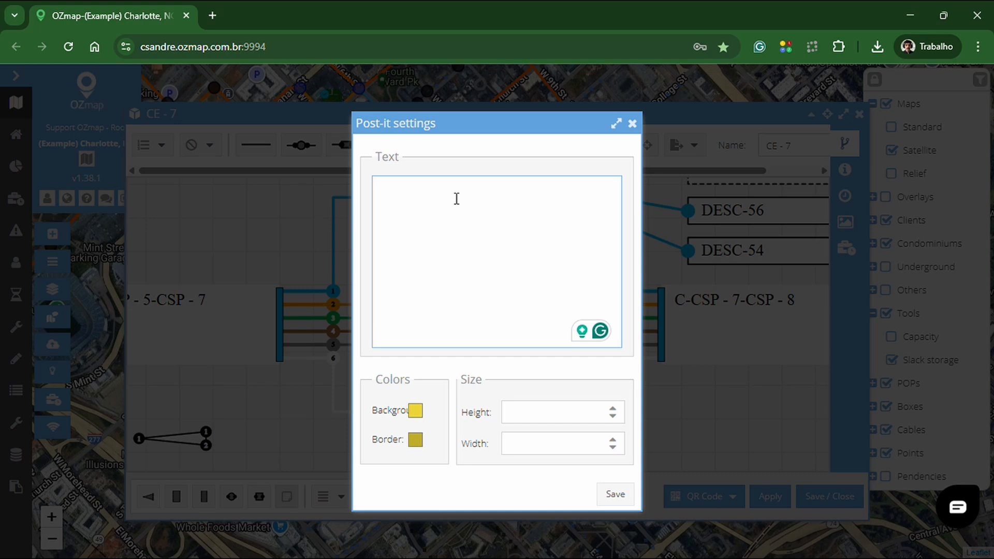
type("Example Note")
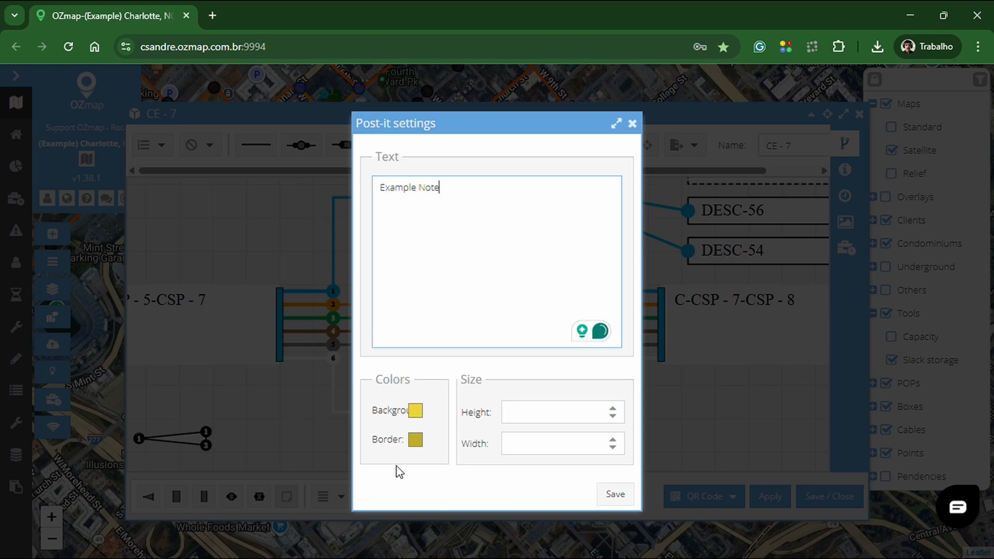
left_click(412, 414)
left_click(412, 438)
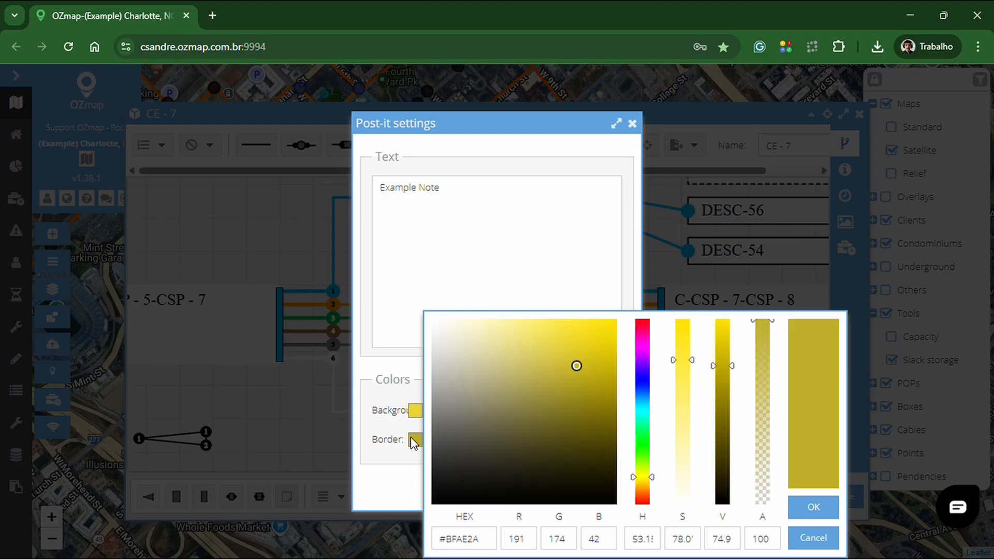
left_click(396, 455)
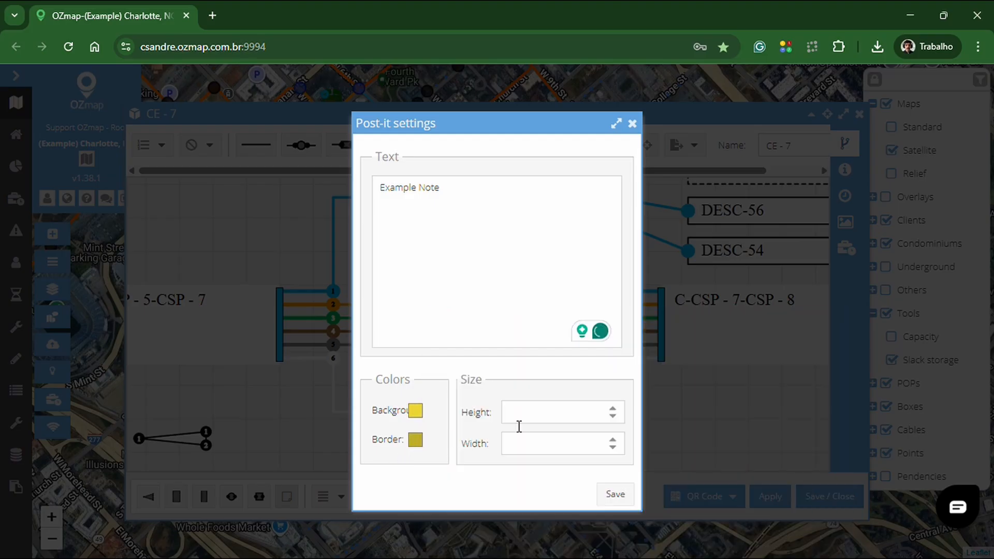
left_click(615, 494)
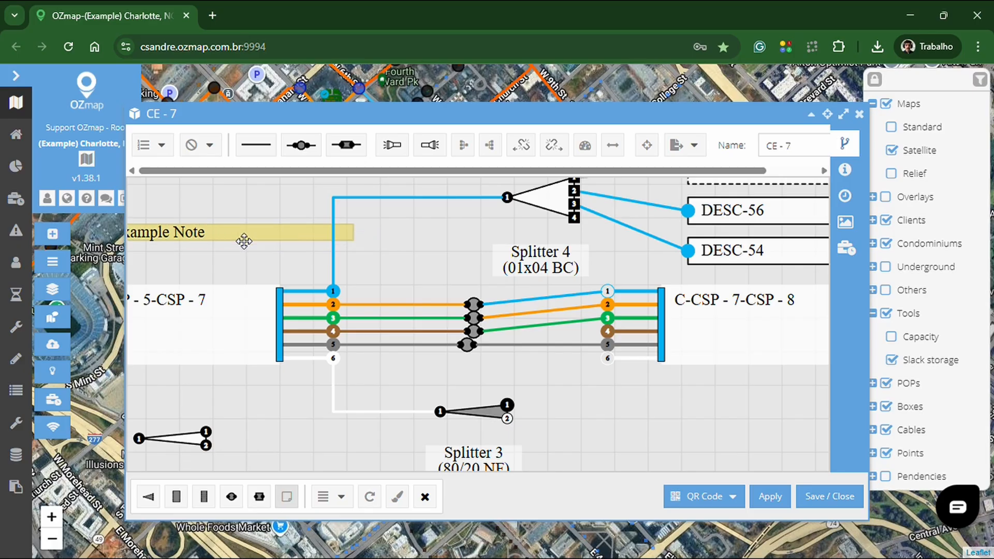
left_click(243, 237)
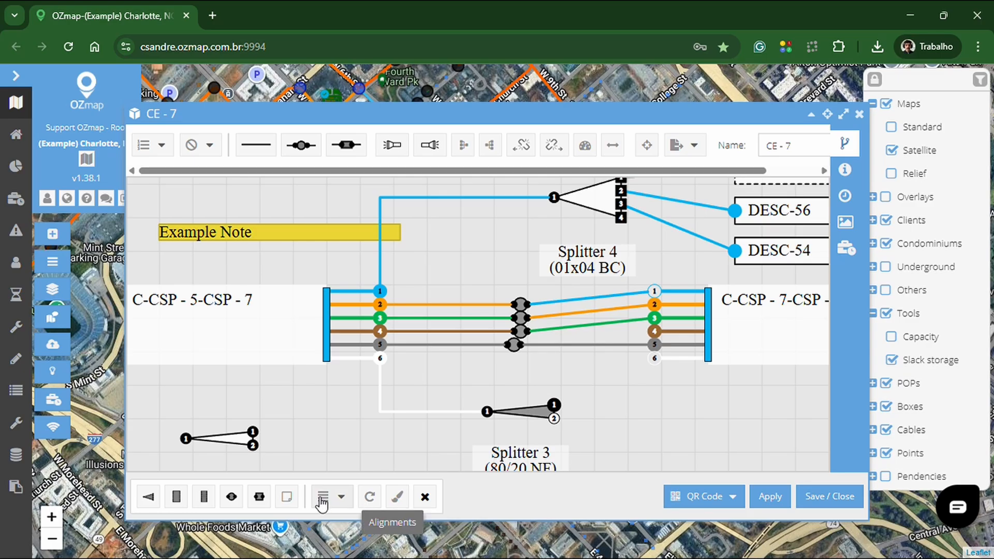
Select the DESC-55, DESC-56 and DESC-54 elements together with the C-CSP - 7-CSP - 8 cable and move the group slightly to the right.
left_click_drag(330, 428, 642, 441)
left_click_drag(691, 338, 316, 546)
left_click_drag(725, 411, 403, 241)
left_click_drag(490, 411, 594, 408)
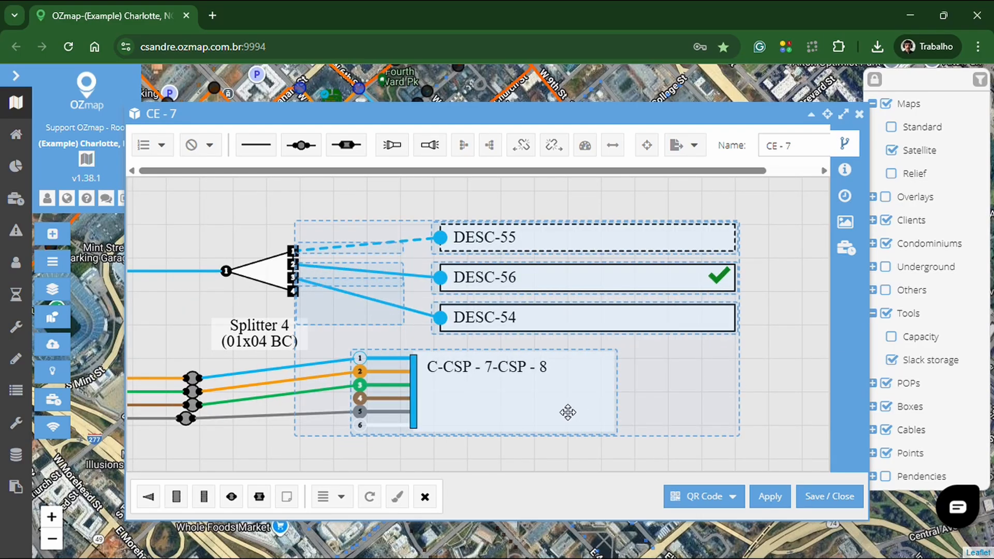
left_click(529, 460)
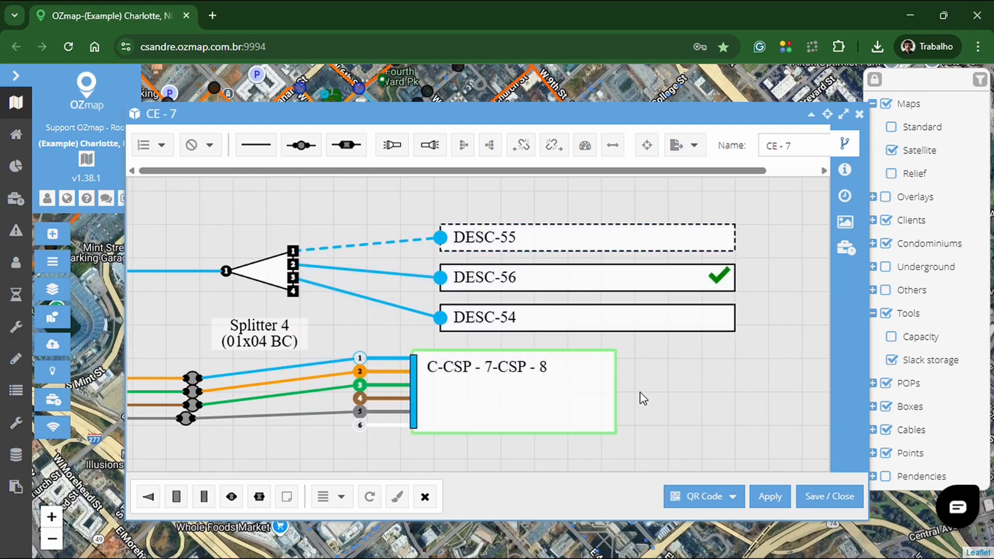
Try to rotate the C-CSP - 7-CSP - 8 cable in the diagram.
scroll(683, 384, "down", 1)
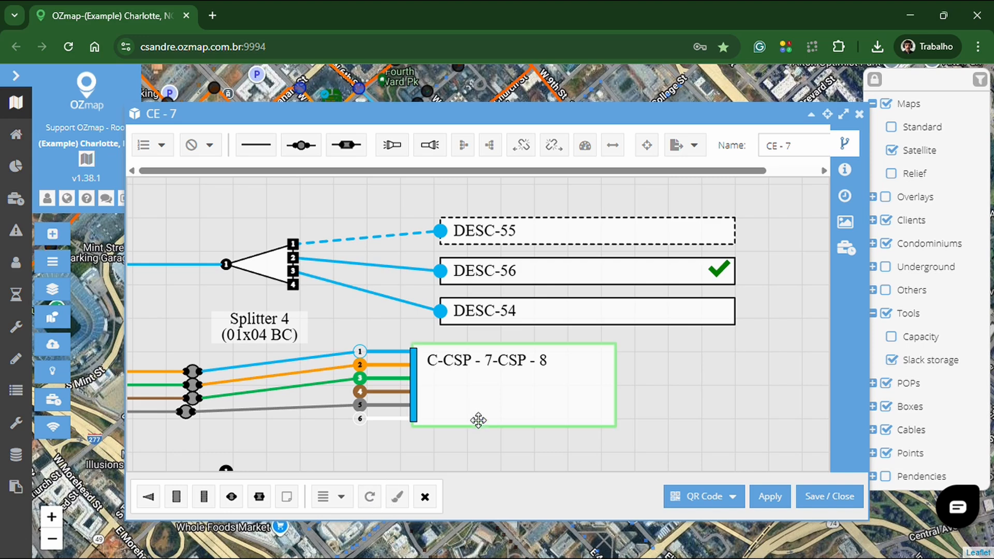
left_click(371, 492)
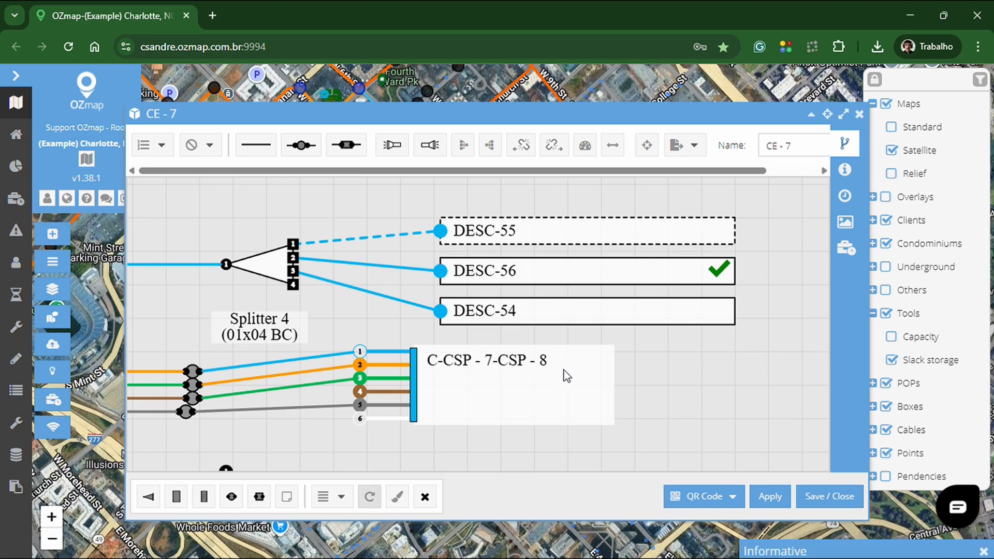
left_click(483, 397)
left_click(446, 356)
left_click(484, 384)
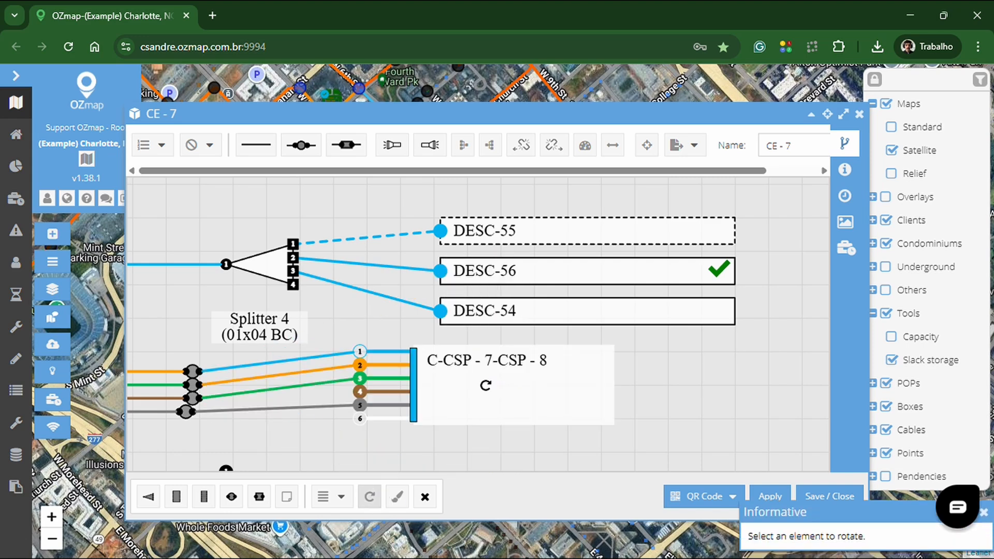
left_click(369, 497)
Turn on automatic tidying of the connection lines and move the C-CSP - 7-CSP - 8 cable lower and farther right.
scroll(505, 456, "down", 1)
left_click(397, 496)
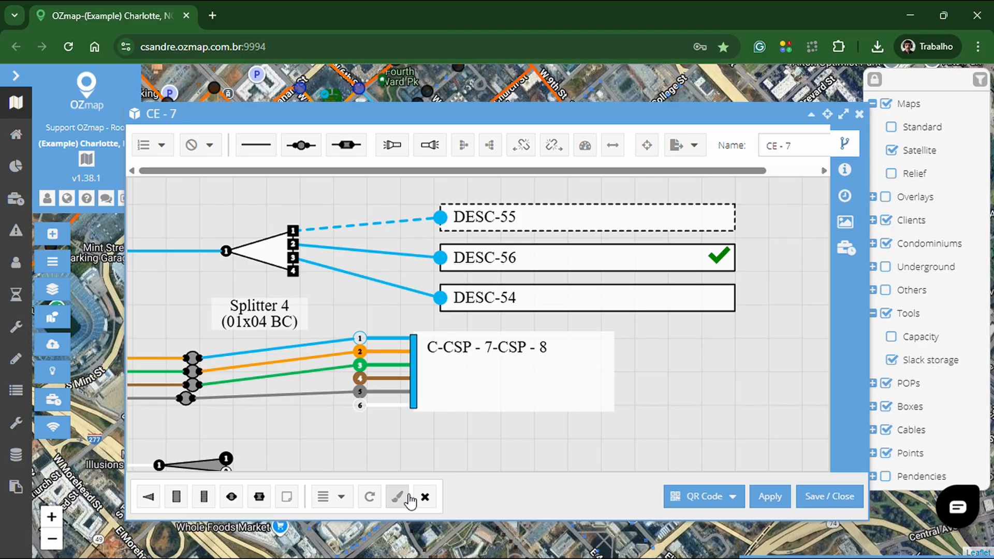
left_click_drag(506, 384, 554, 397)
left_click_drag(388, 451, 495, 364)
left_click_drag(701, 329, 709, 392)
left_click_drag(506, 452, 511, 392)
left_click_drag(724, 342, 716, 355)
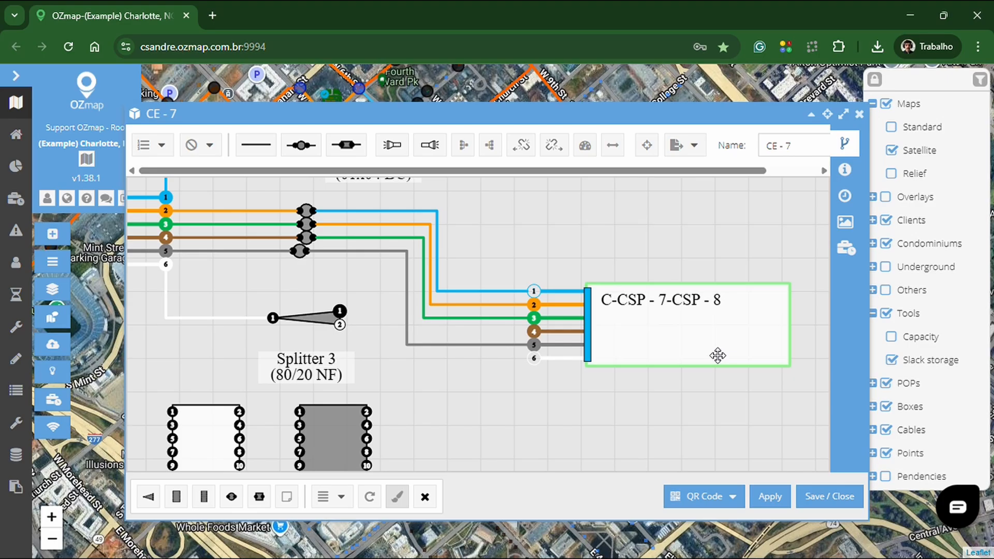
Remove both switches, Splitter 6 and Splitter 5 from the diagram and apply the changes.
left_click(424, 496)
left_click_drag(542, 439, 575, 342)
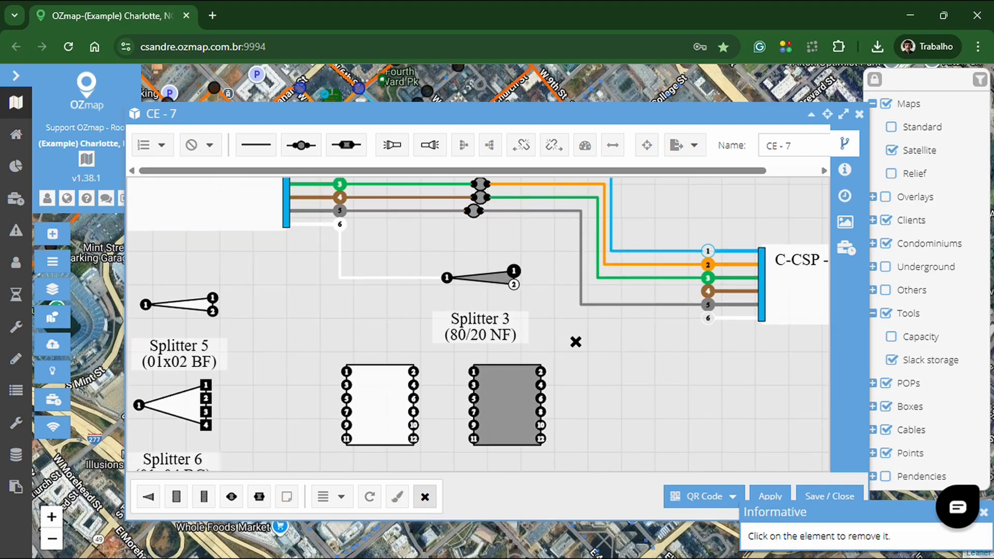
left_click(498, 383)
left_click(387, 383)
left_click(186, 399)
left_click(195, 304)
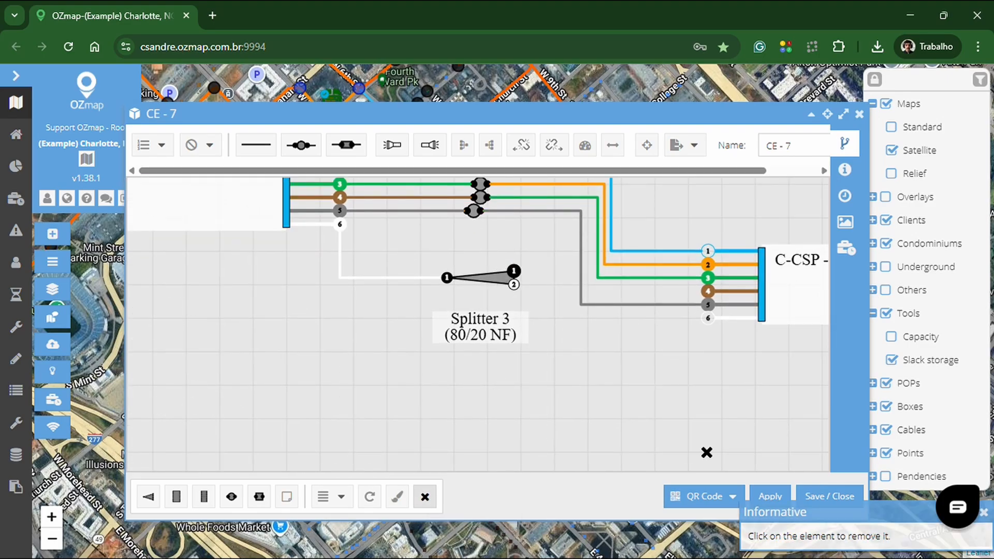
left_click(786, 495)
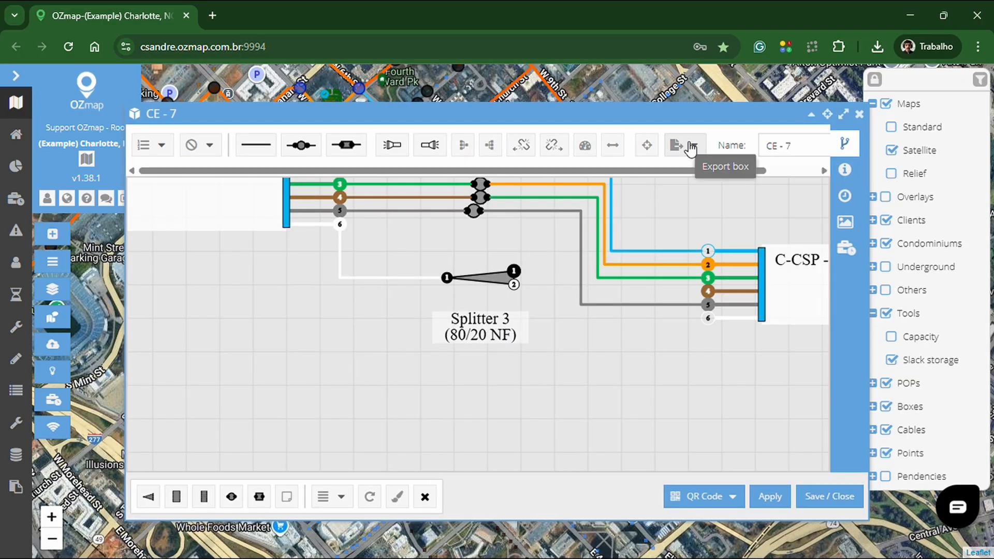
Examine the box's export formats and the diagram's display options for fiber numbers, direction, derivations and labels.
left_click(689, 147)
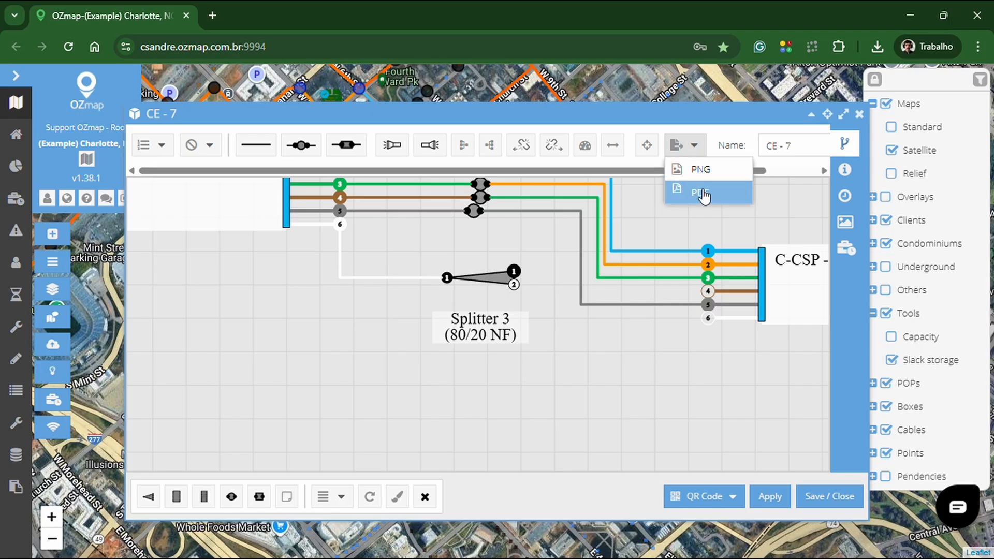
left_click(771, 468)
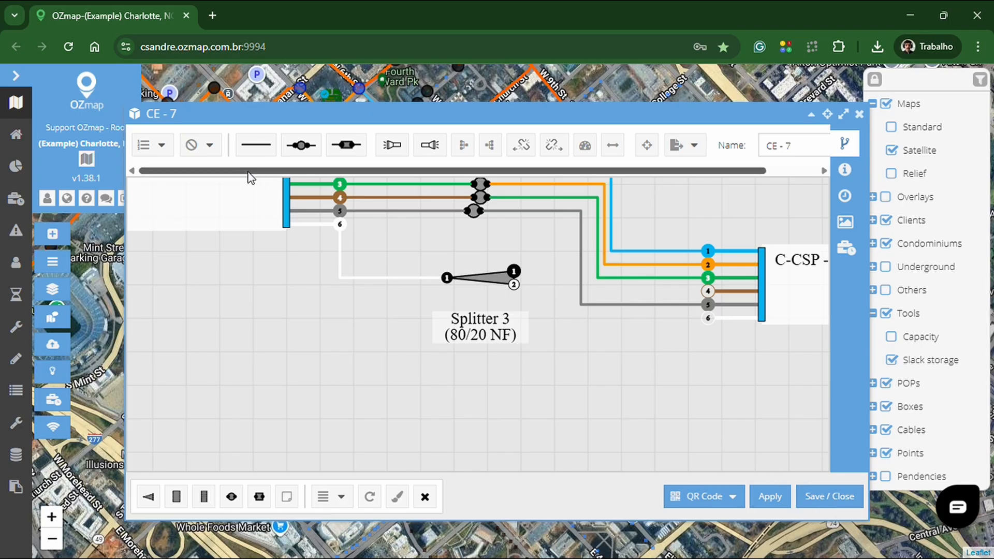
left_click(158, 146)
left_click(192, 176)
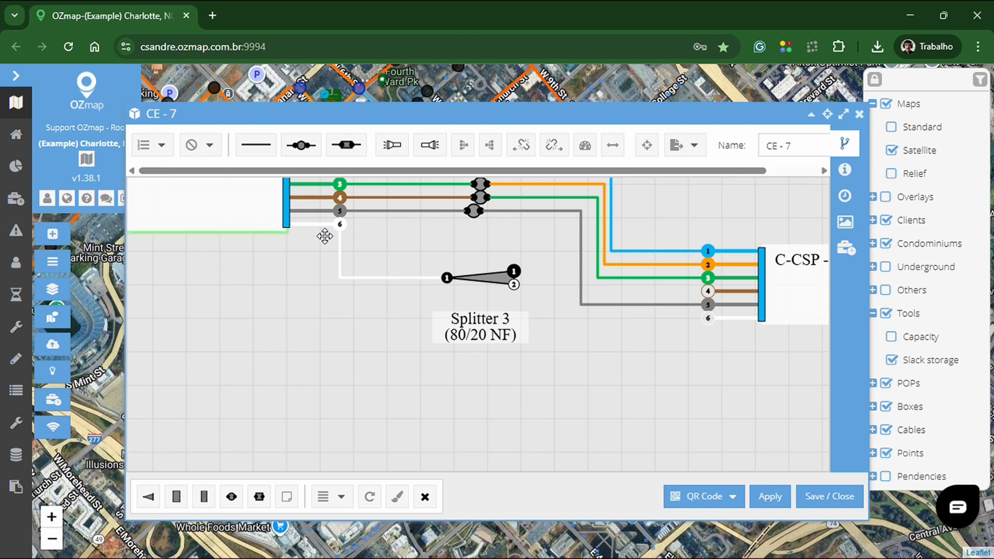
left_click_drag(367, 246, 335, 366)
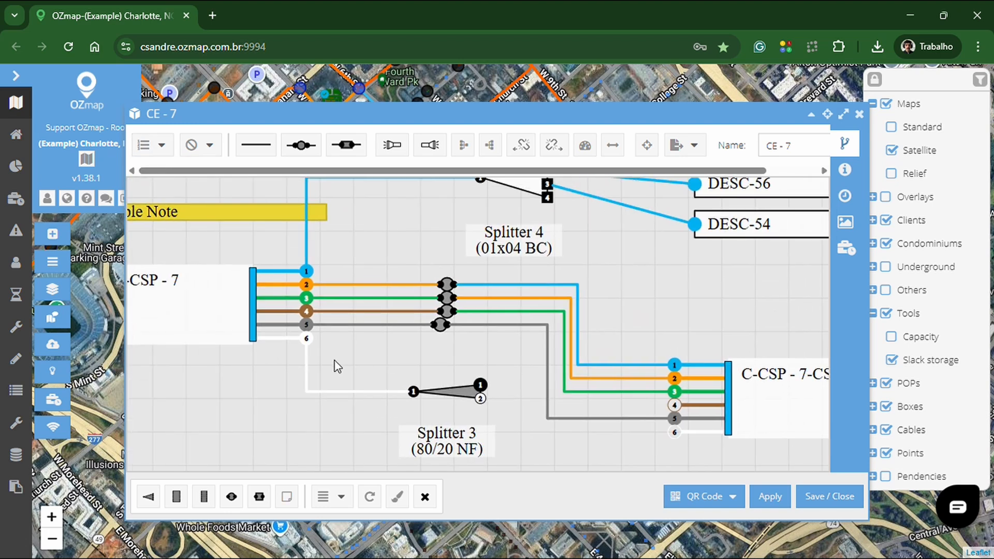
left_click(154, 145)
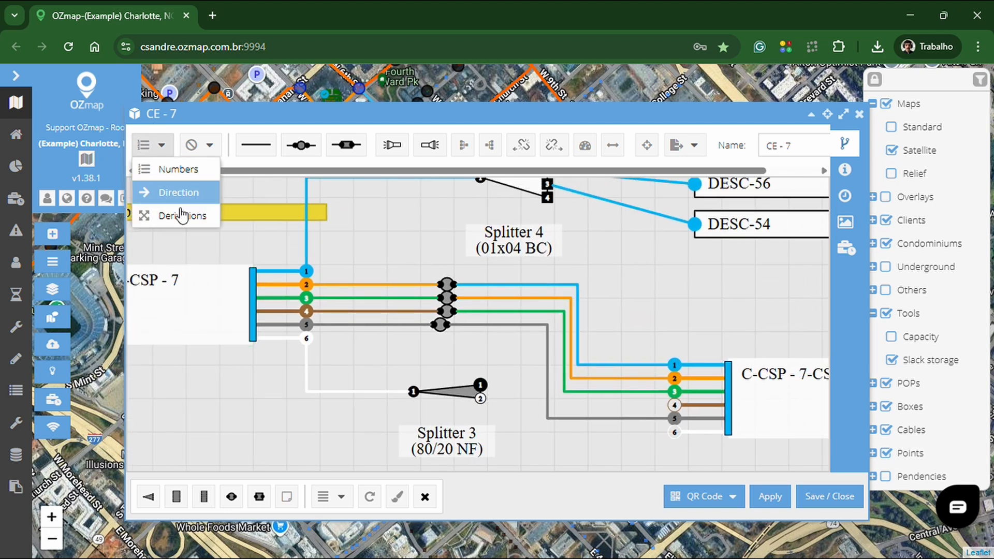
left_click(195, 168)
left_click(204, 146)
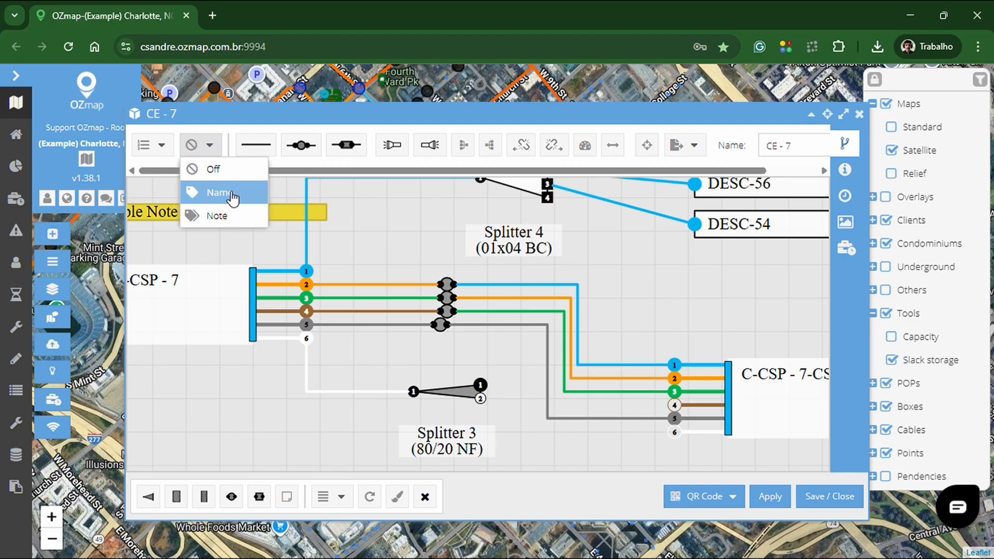
left_click(217, 147)
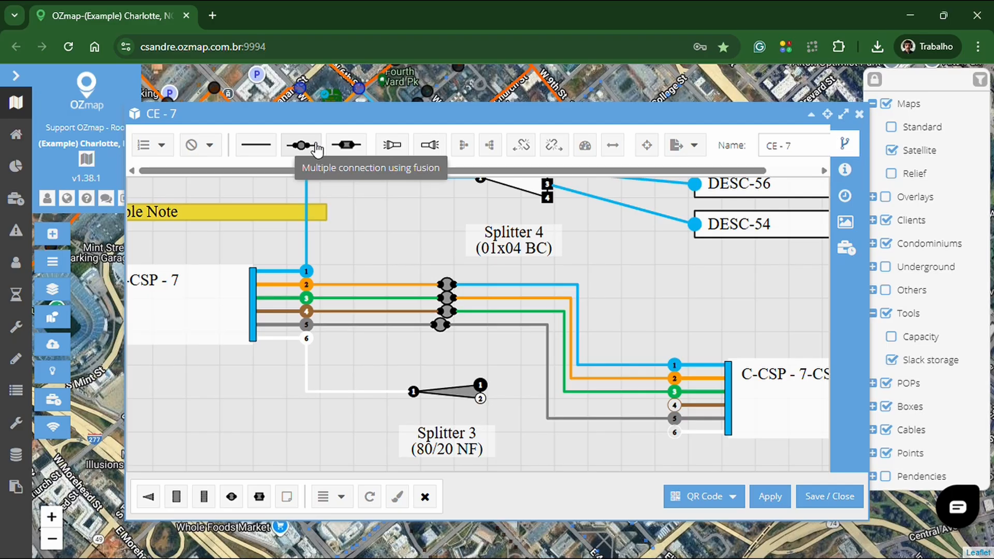
Remove the two uppermost fusions between the C-CSP - 5-CSP - 7 and C-CSP - 7-CSP - 8 cables.
left_click(269, 154)
left_click(425, 497)
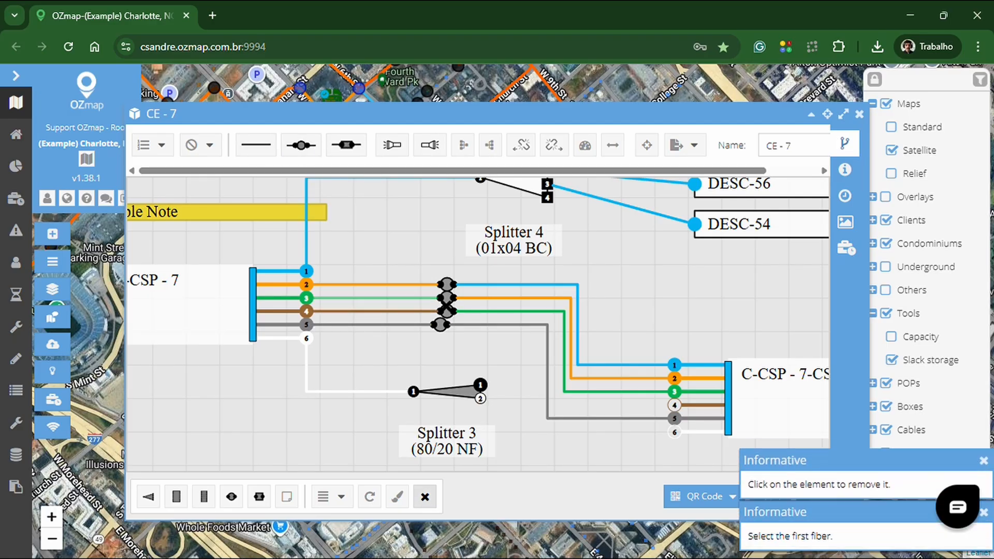
left_click(445, 288)
left_click(445, 300)
left_click(446, 288)
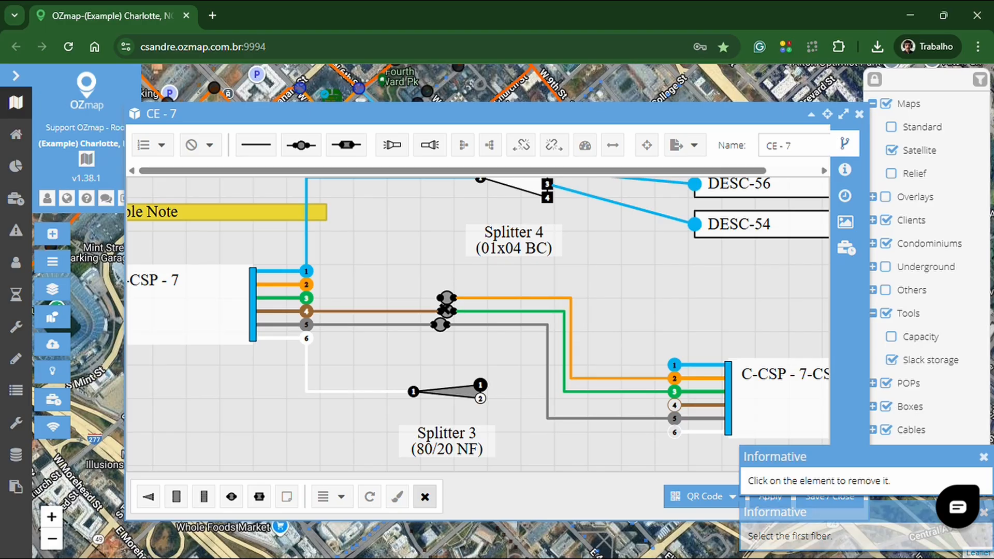
left_click(447, 300)
left_click(426, 502)
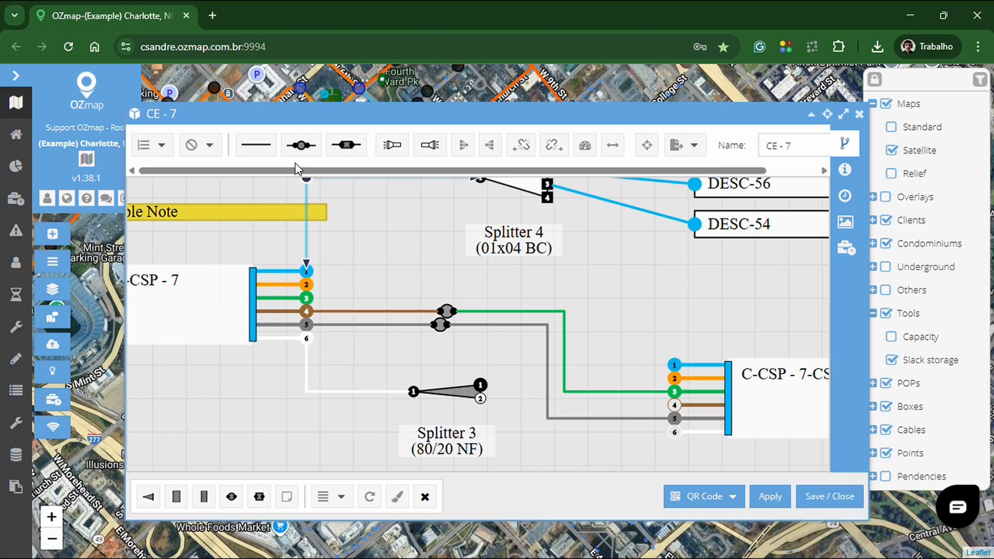
Connect fibers 2 and 3 of C-CSP - 5-CSP - 7 directly to fibers 1 and 2 of C-CSP - 7-CSP - 8, and move C-CSP - 5-CSP - 7 lower.
left_click(255, 145)
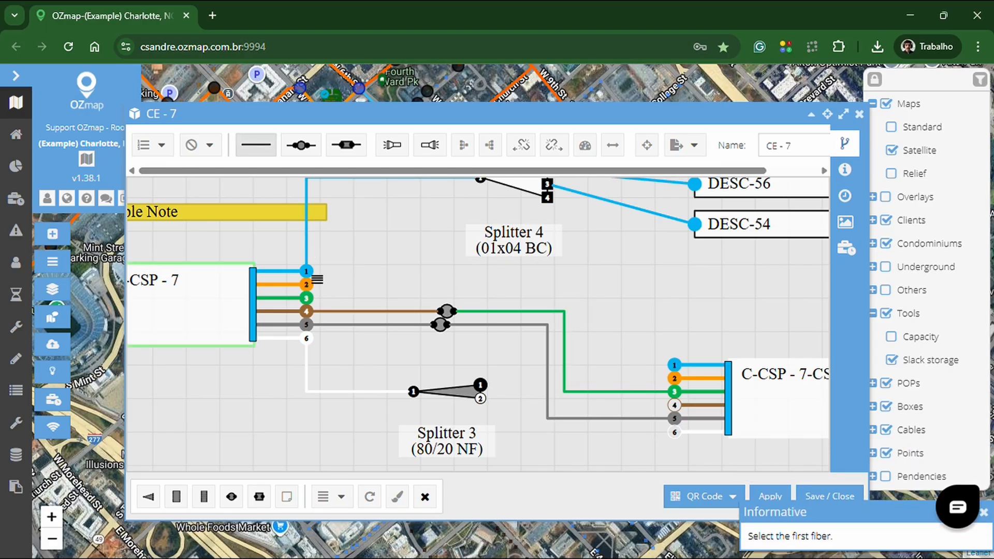
left_click(318, 297)
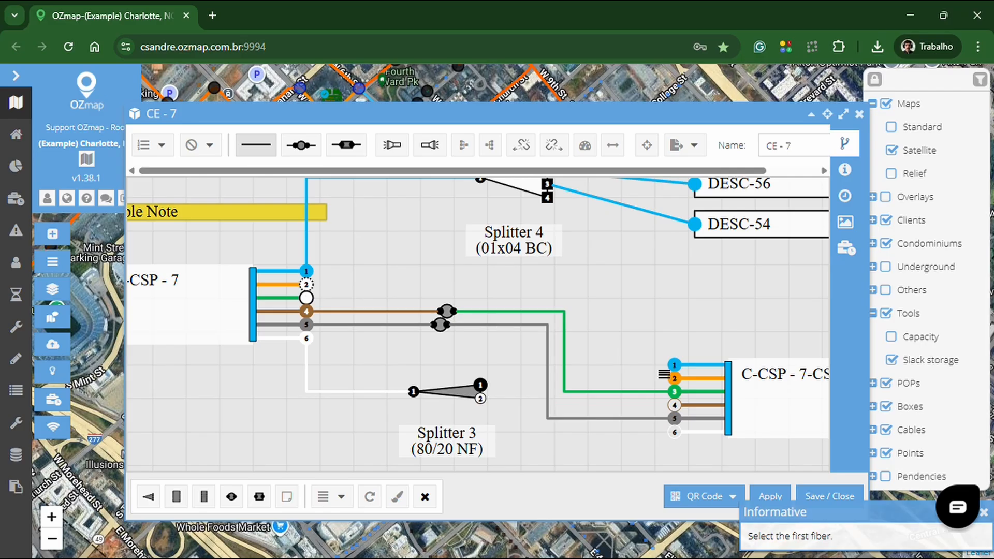
left_click(673, 366)
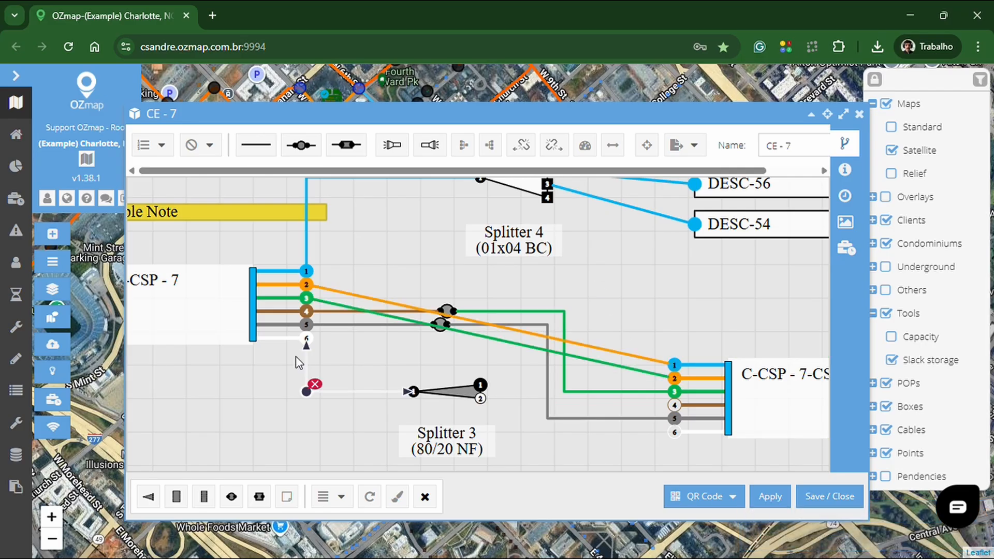
left_click_drag(229, 328, 209, 387)
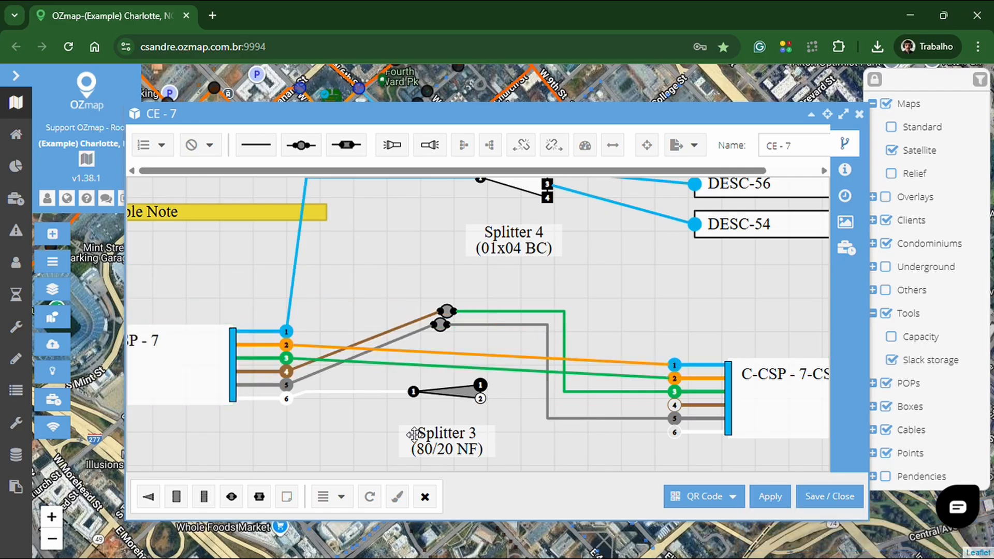
Remove the direct orange and green connections between the two cables and apply the changes.
left_click(425, 497)
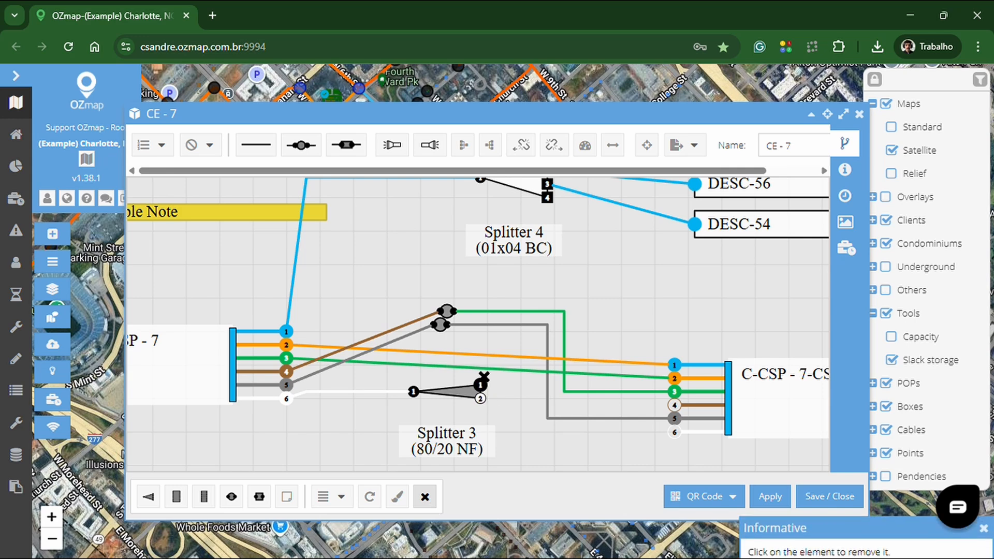
left_click(480, 369)
left_click(480, 355)
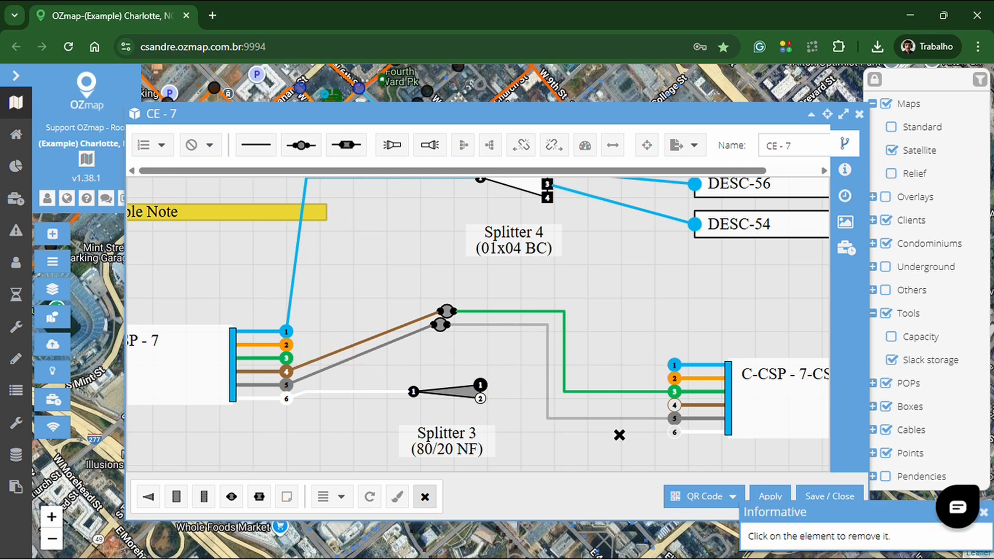
left_click(770, 496)
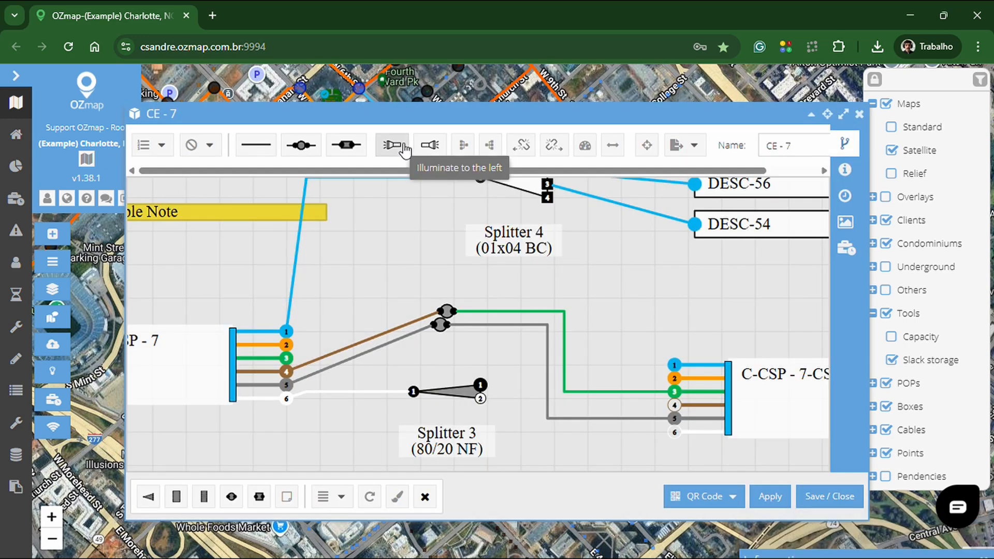
Illuminate the path of the C-CSP - 5-CSP - 7 cable to the left and to the right.
left_click(397, 146)
left_click(197, 383)
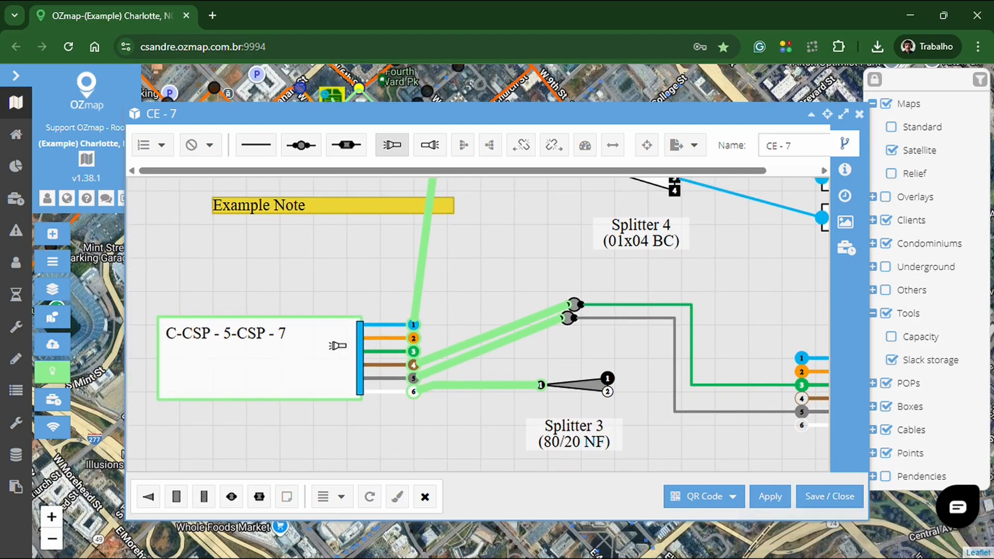
left_click(430, 145)
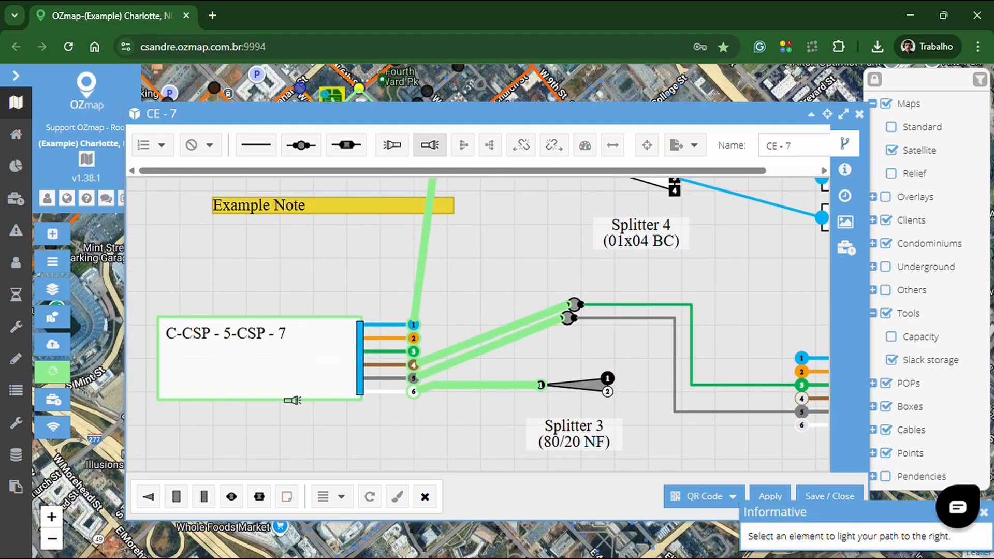
left_click(294, 388)
left_click(294, 384)
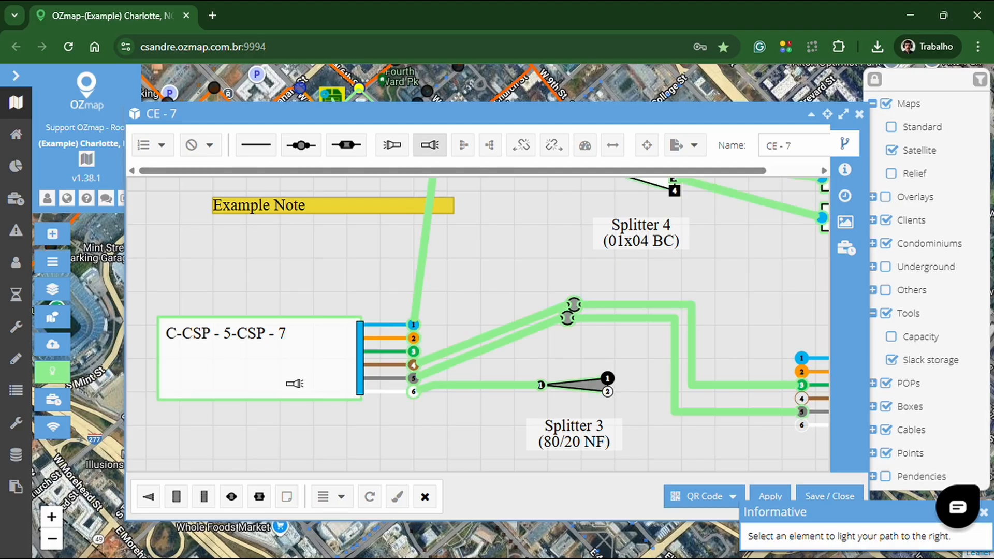
Collapse the CE - 7 window to view the illuminated route on the map, and remove the illuminations.
left_click(821, 115)
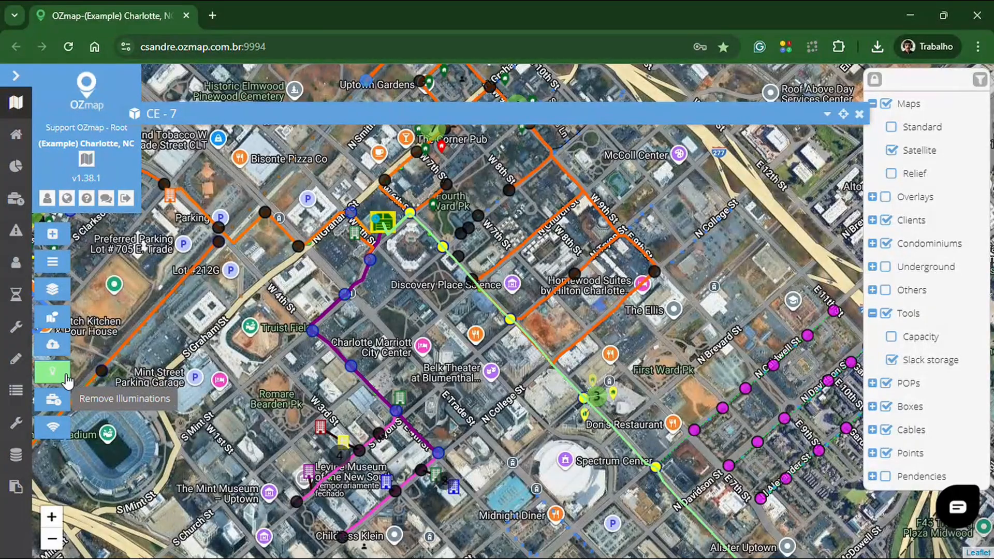
left_click(67, 379)
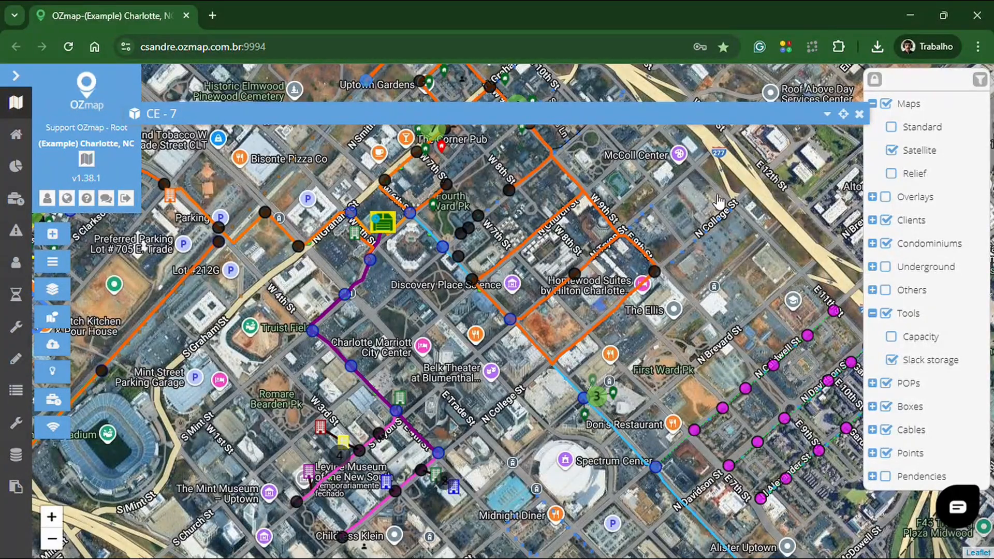
left_click(588, 403)
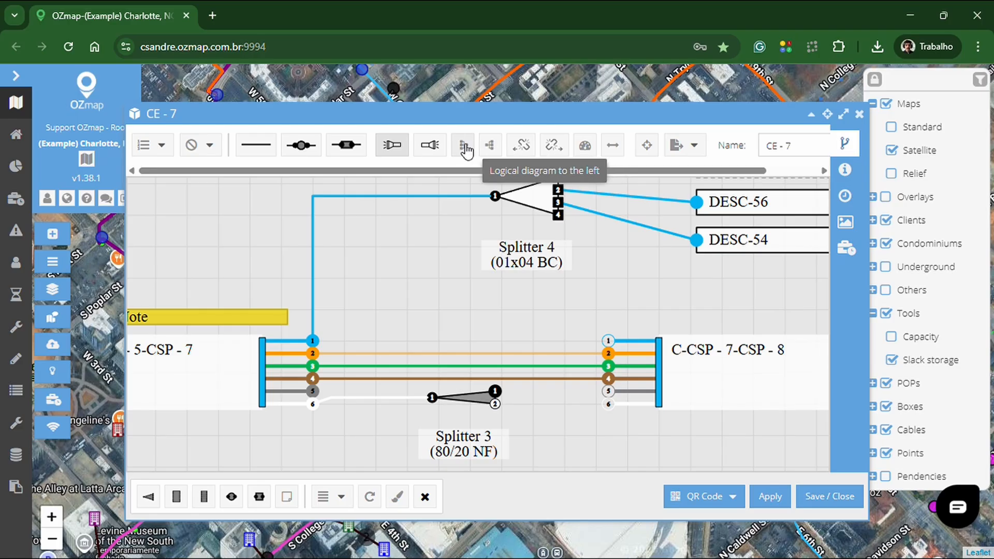
Locate the OTDR point to the left on the fiber 2 connection with a distance of 150, without considering relief.
left_click(537, 149)
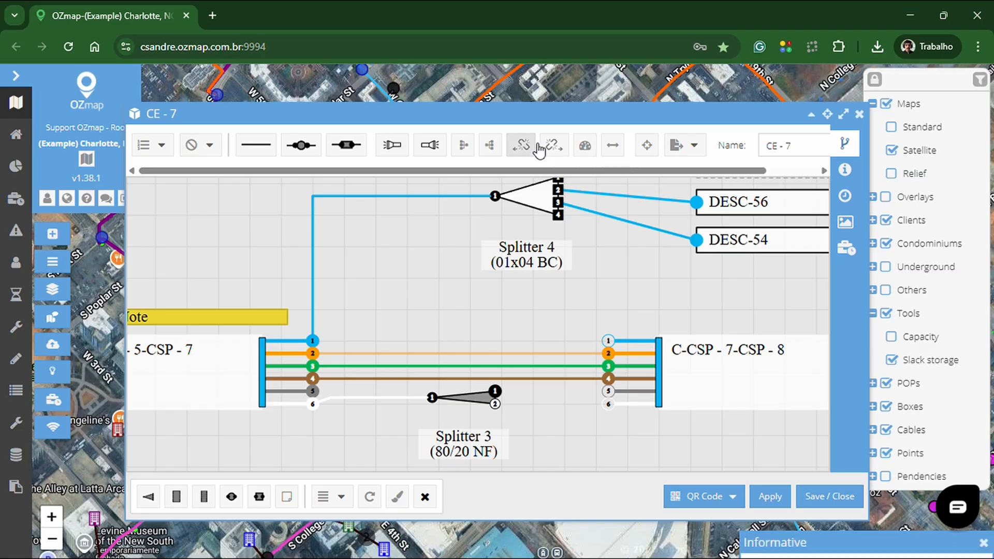
left_click(480, 355)
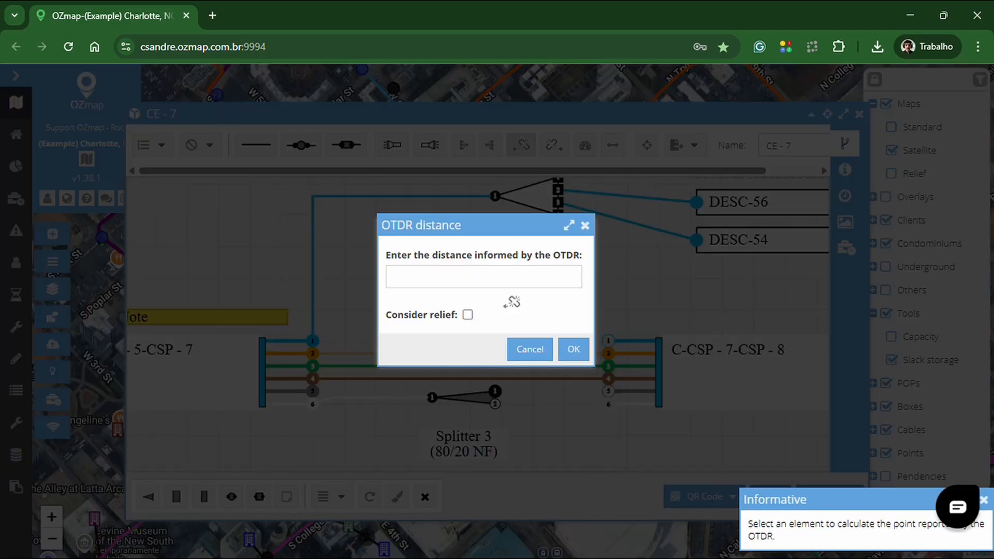
left_click(500, 284)
type("150")
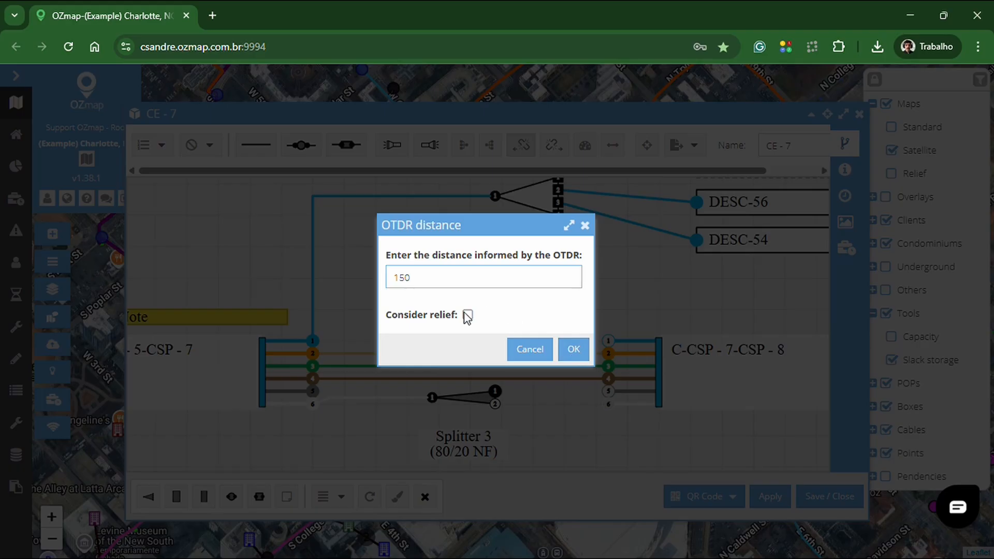
left_click(582, 358)
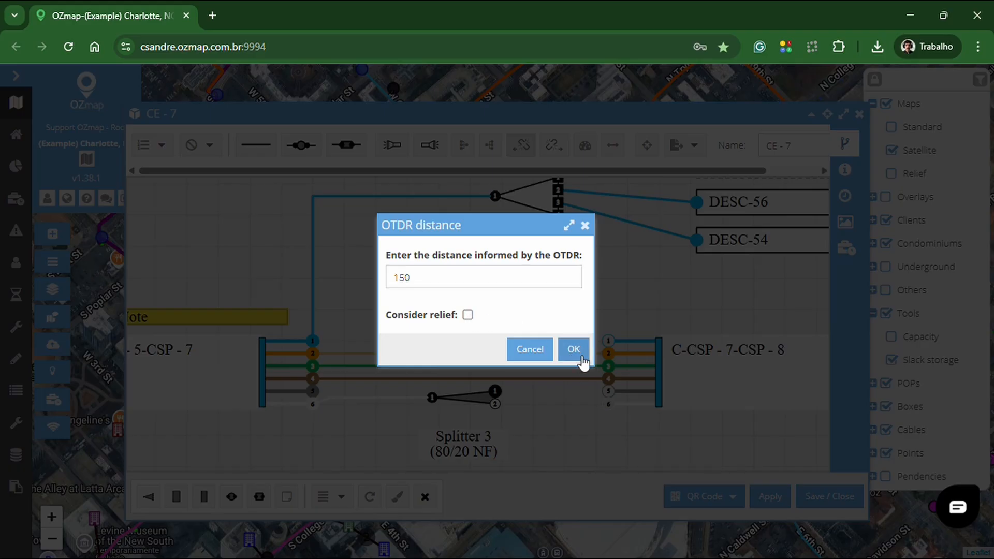
left_click(589, 354)
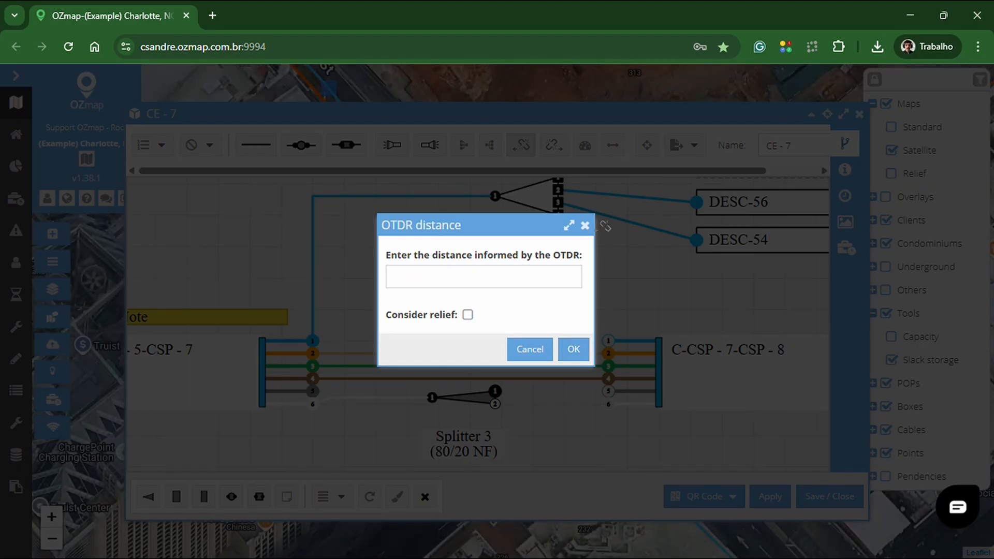
left_click(586, 228)
Check the light level of the fiber 4 connection between the two cables and close its report.
left_click(585, 145)
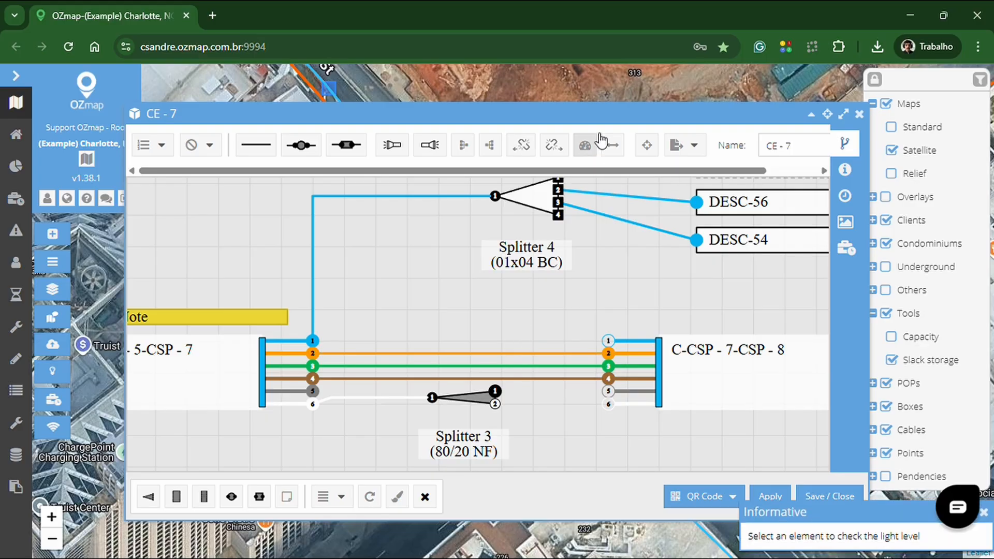
left_click(544, 380)
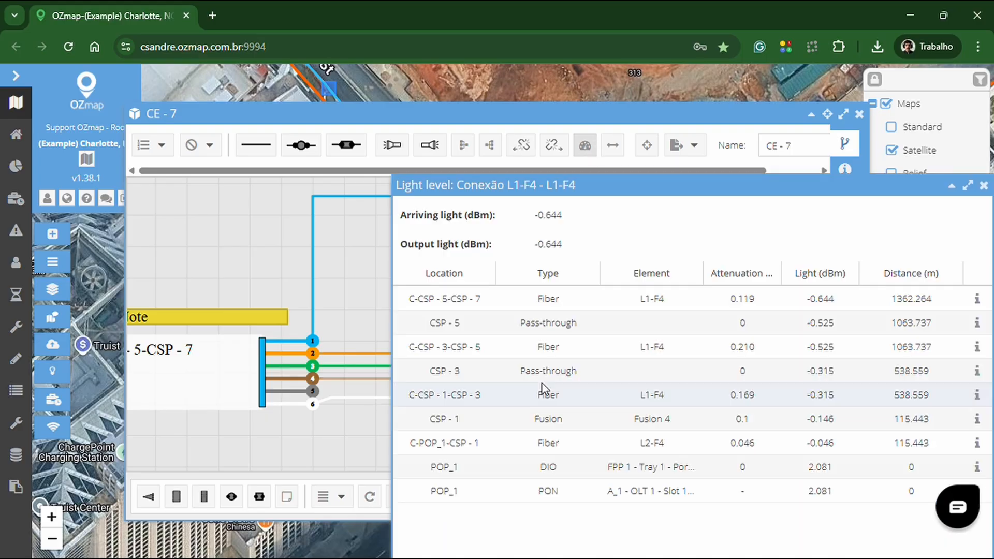
left_click_drag(603, 196, 390, 46)
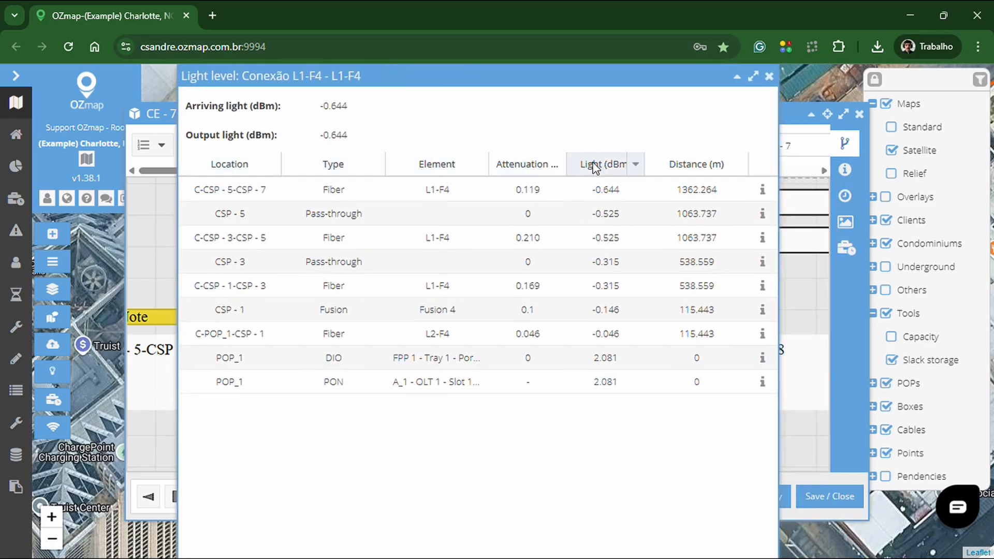
left_click(769, 78)
Check the fiber start and end of the fiber 3 connection between the two cables.
left_click(612, 145)
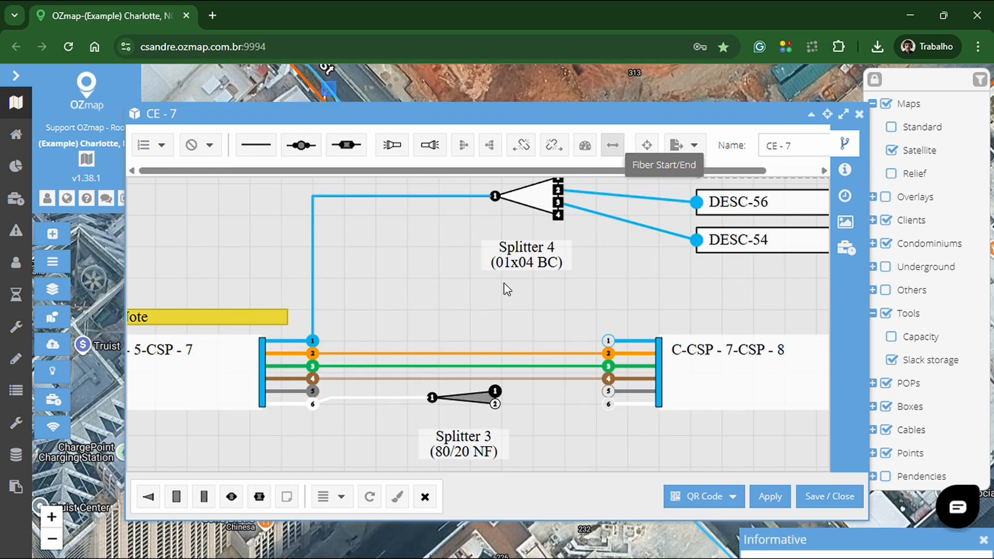
left_click(477, 371)
left_click_drag(754, 208, 426, 134)
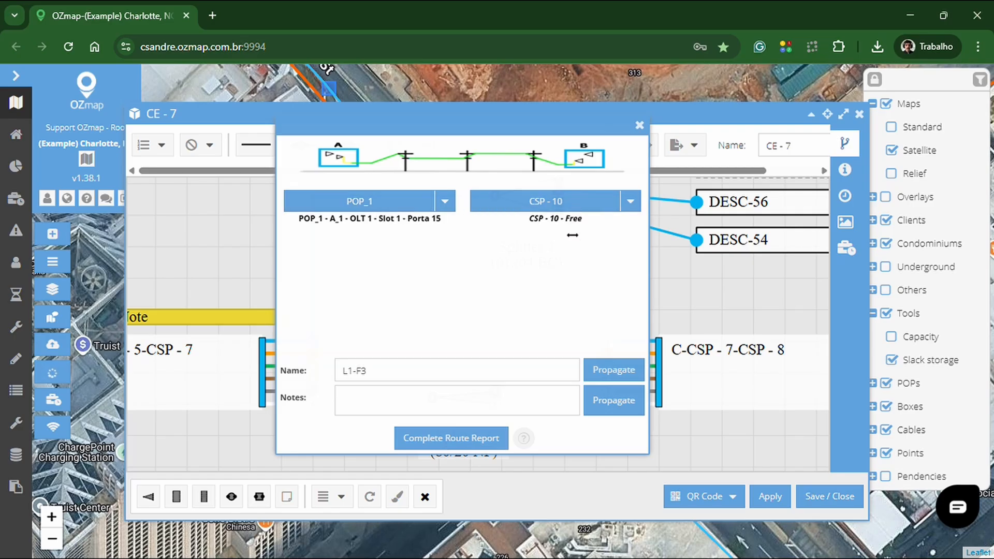
left_click(640, 125)
Center the box content in the diagram view and check the PNG and PDF export formats.
left_click_drag(687, 295, 371, 465)
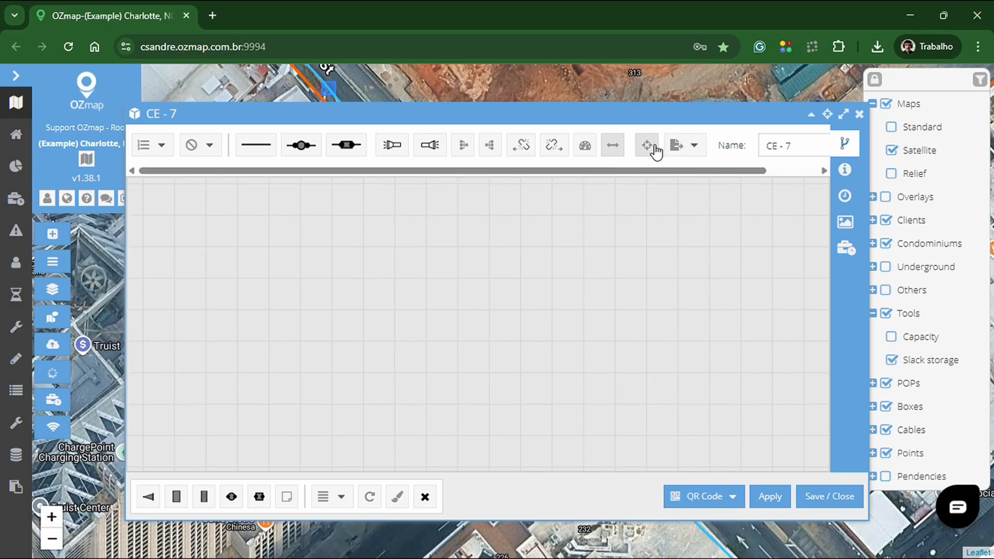
left_click(651, 149)
left_click_drag(389, 267, 699, 359)
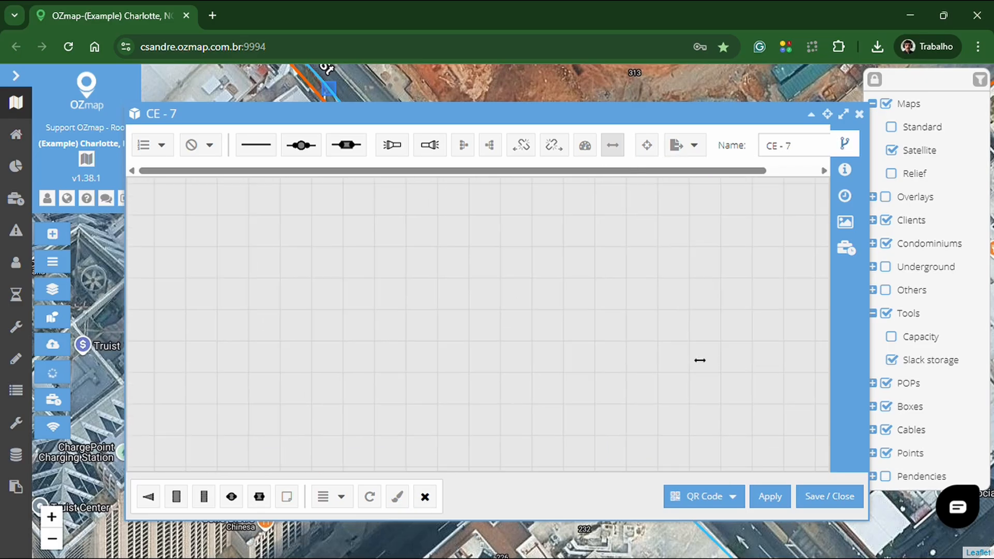
left_click(650, 146)
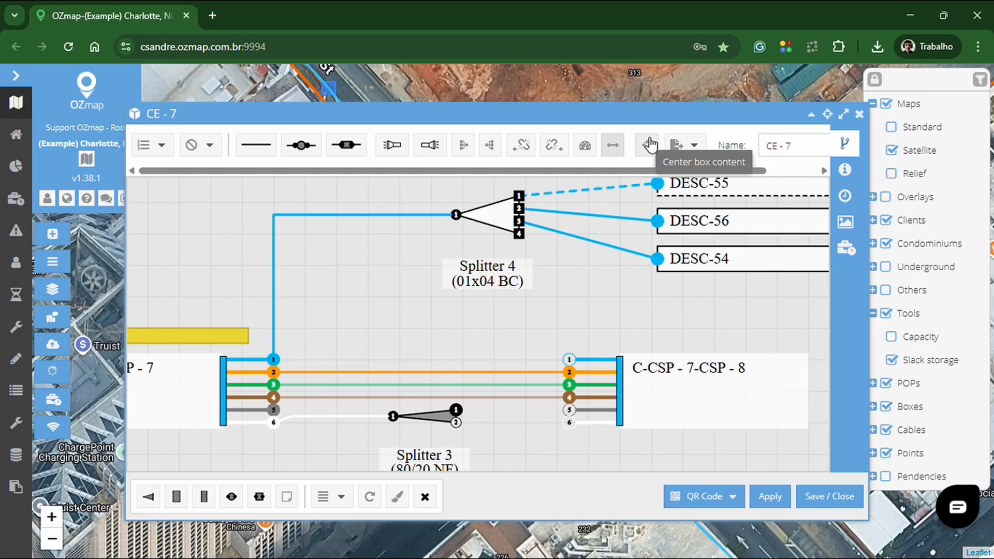
left_click(682, 145)
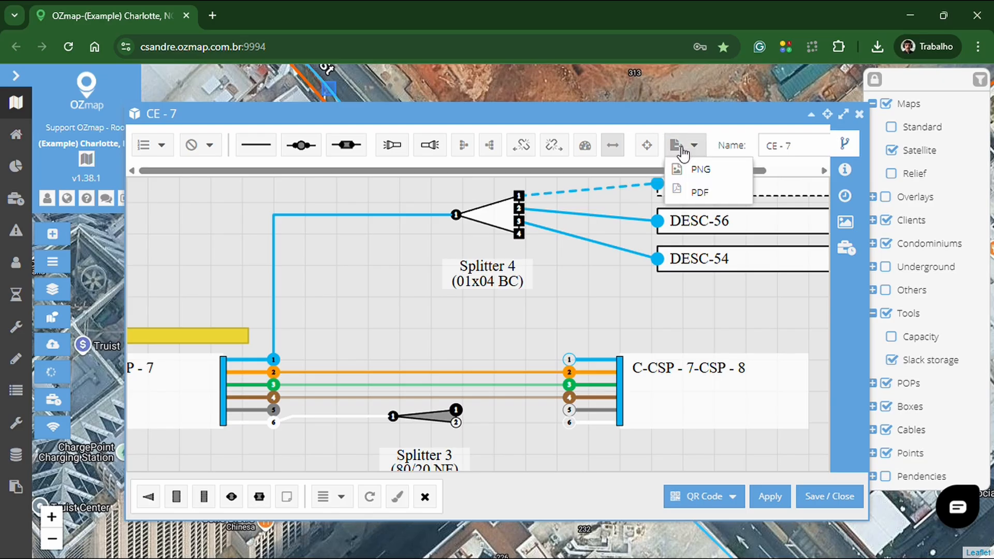
left_click(721, 193)
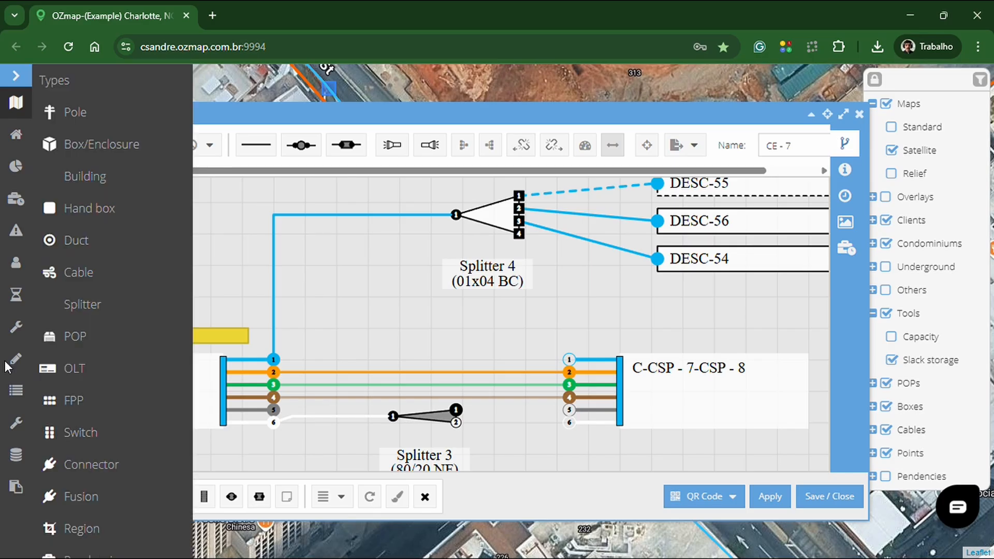
Look through the system settings with the CE - 7 window collapsed, and return to the box diagram.
mouse_move(21, 453)
mouse_move(17, 418)
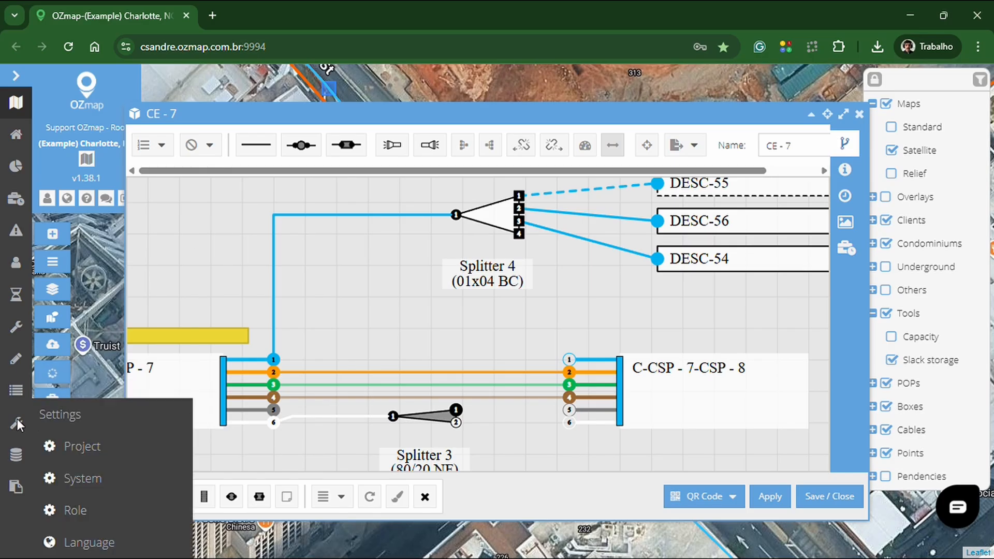
left_click(83, 477)
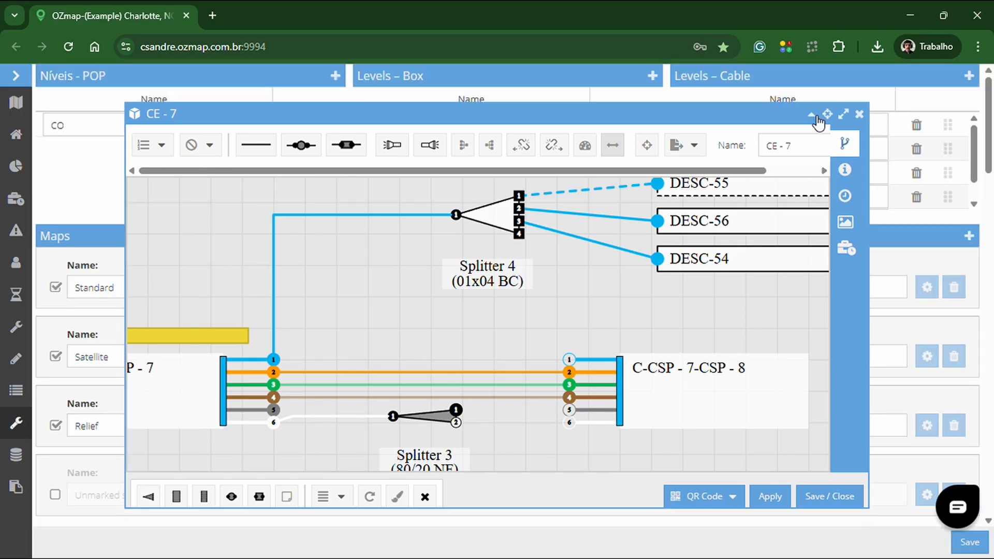
left_click(813, 113)
scroll(318, 278, "down", 15)
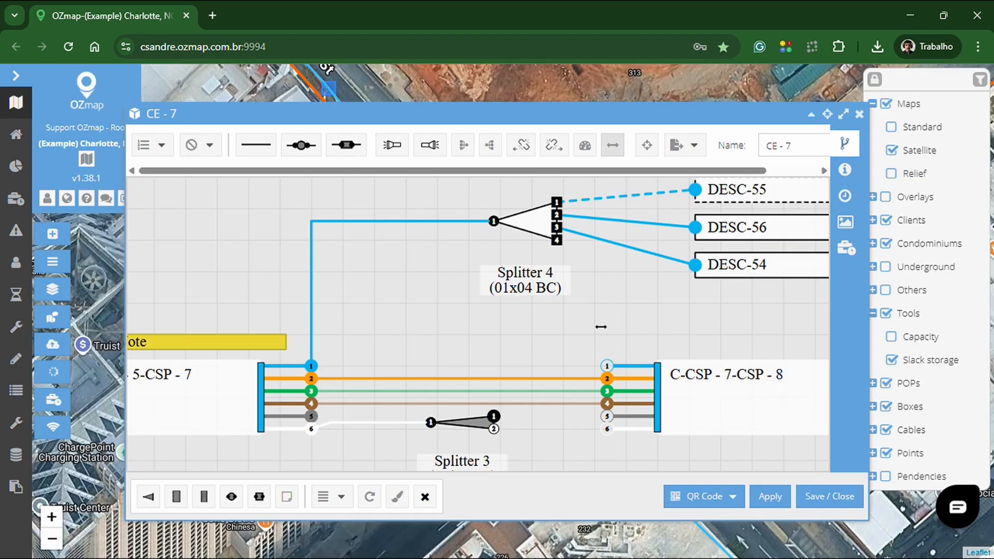
left_click_drag(598, 326, 595, 224)
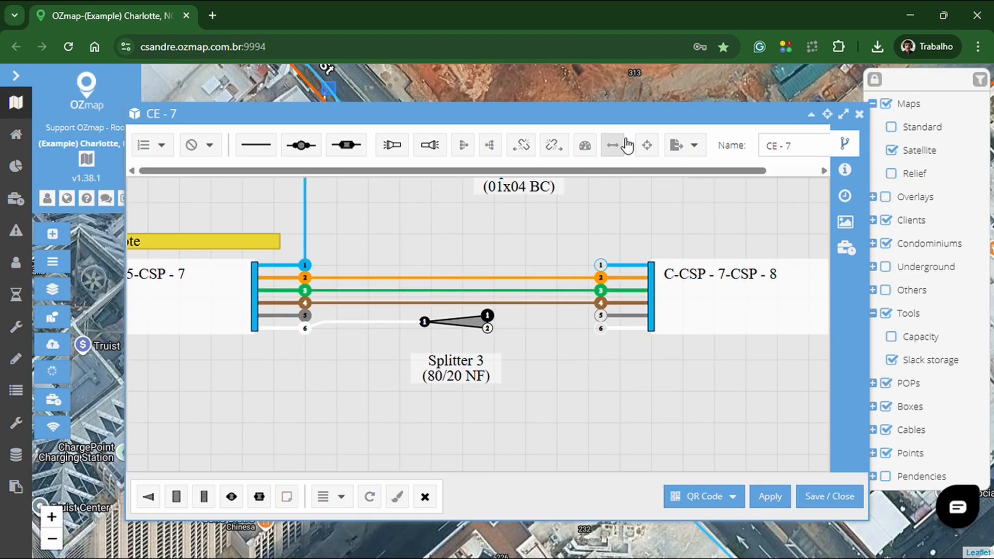
Move Splitter 3 down below the two cables and reroute its fiber 6 connection with a right-angle bend.
left_click_drag(469, 332, 458, 441)
left_click(327, 323)
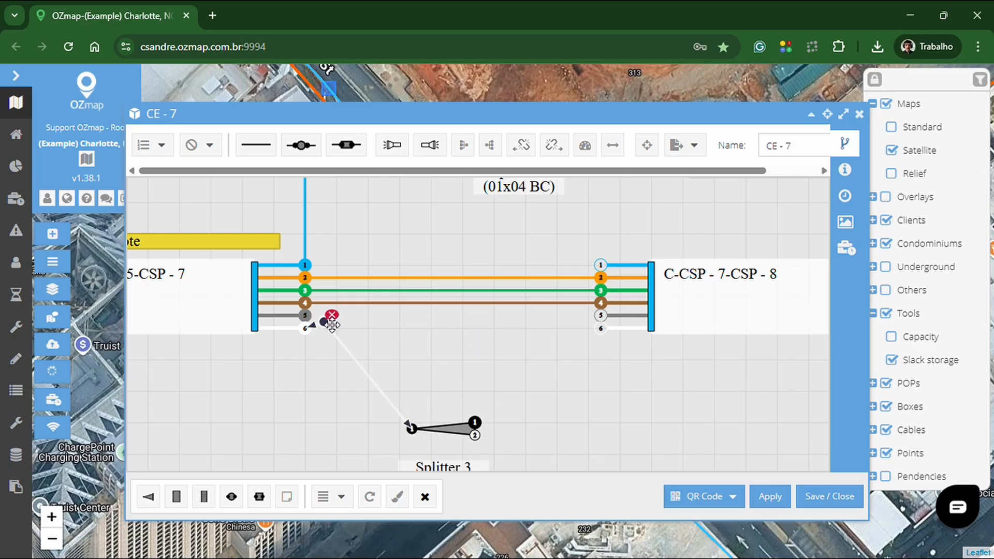
left_click_drag(355, 379, 317, 441)
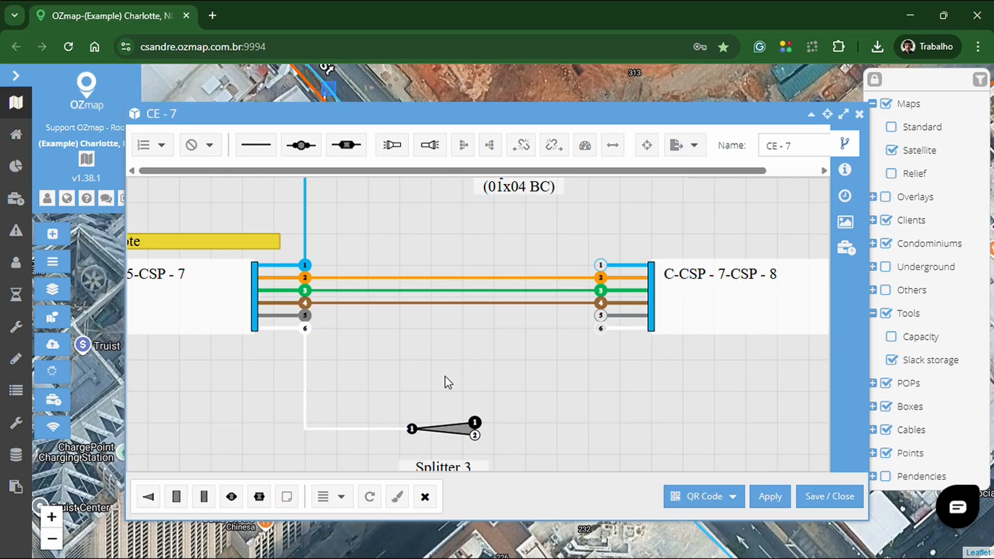
mouse_move(442, 380)
left_mouse_down()
mouse_move(430, 392)
mouse_move(435, 381)
left_mouse_up()
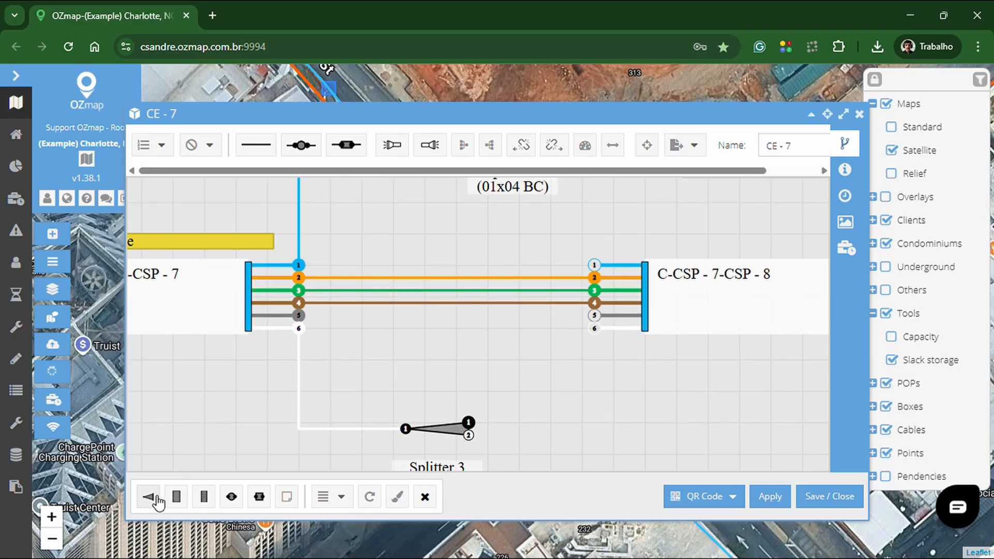
Move cable C-CSP - 7-CSP - 8 lower in the diagram, with right-angle bends in its fiber 2, 3 and 4 connections.
left_click(419, 304)
mouse_move(423, 311)
left_mouse_down()
mouse_move(385, 244)
mouse_move(299, 242)
mouse_move(455, 284)
mouse_move(504, 369)
mouse_move(615, 388)
mouse_move(608, 361)
left_mouse_up()
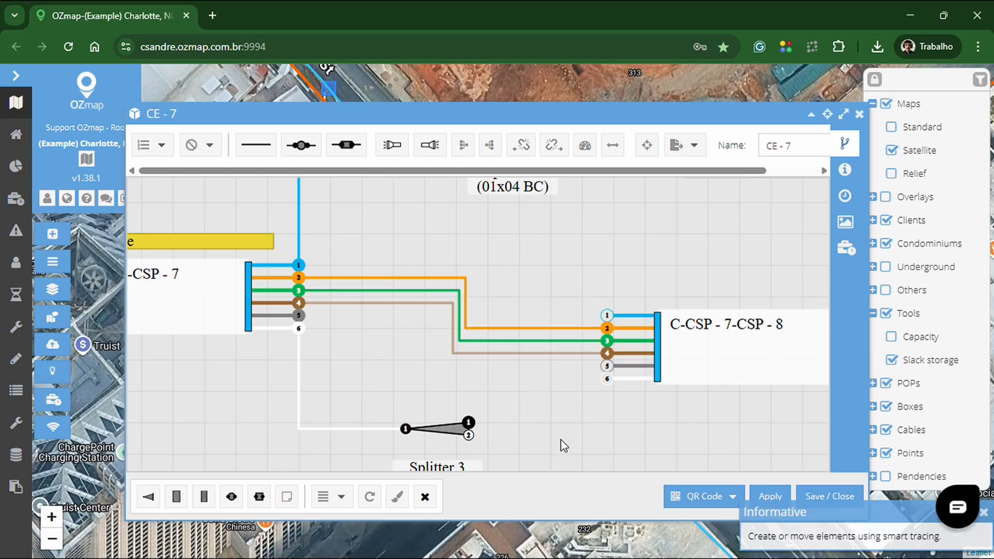
Check the available actions for cable C-CSP - 7-CSP - 8 and examine the client connections on Splitter 4.
left_click_drag(560, 440, 453, 446)
right_click(634, 355)
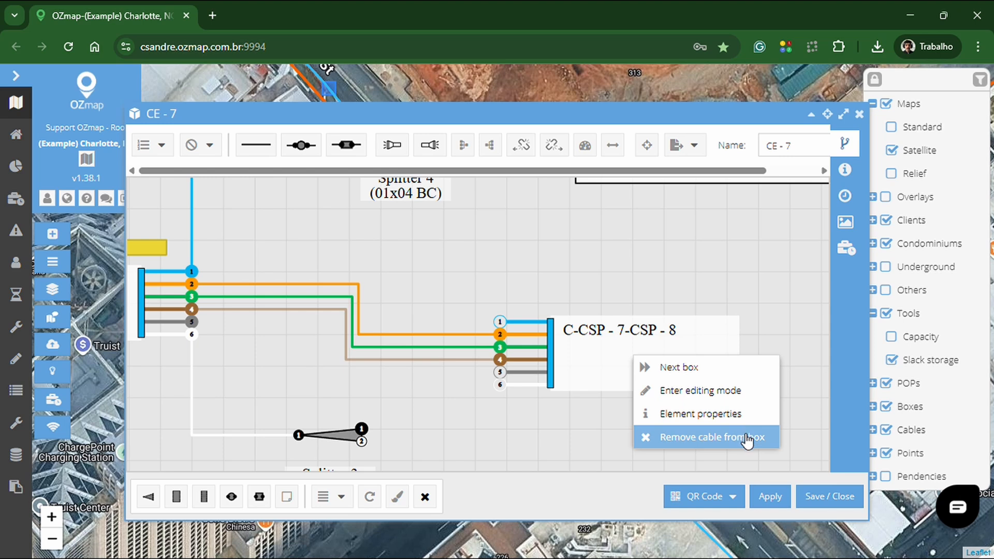
left_click(767, 215)
left_click_drag(767, 215, 653, 414)
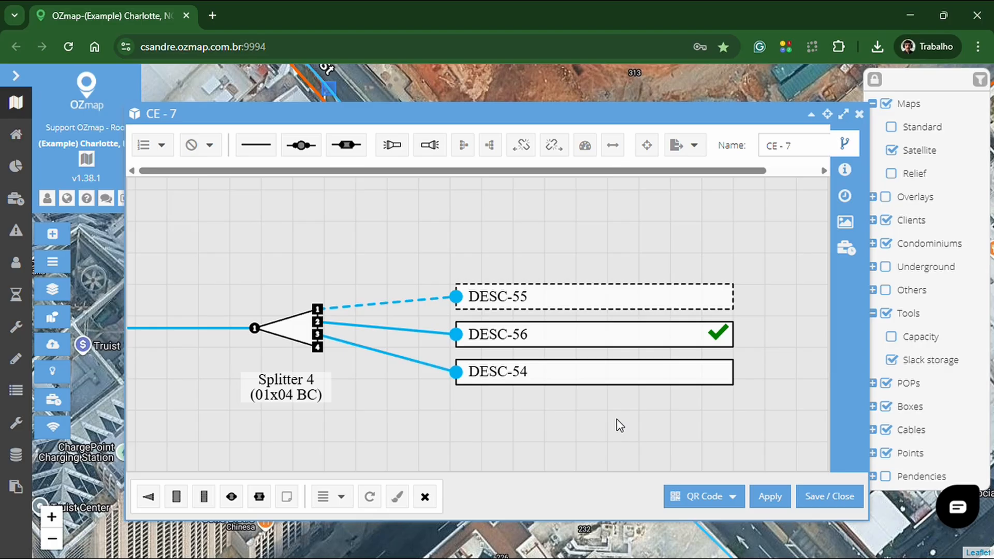
left_click_drag(632, 406, 658, 389)
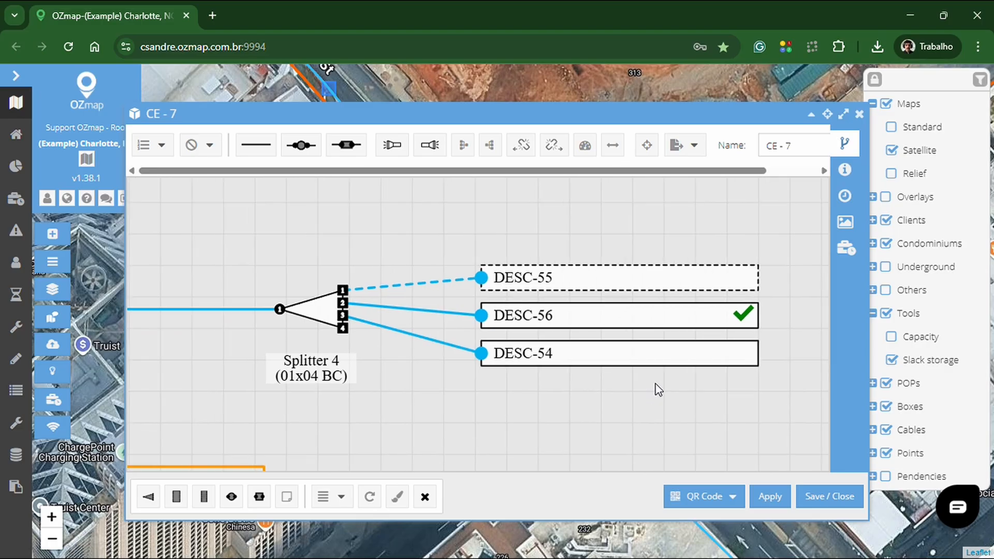